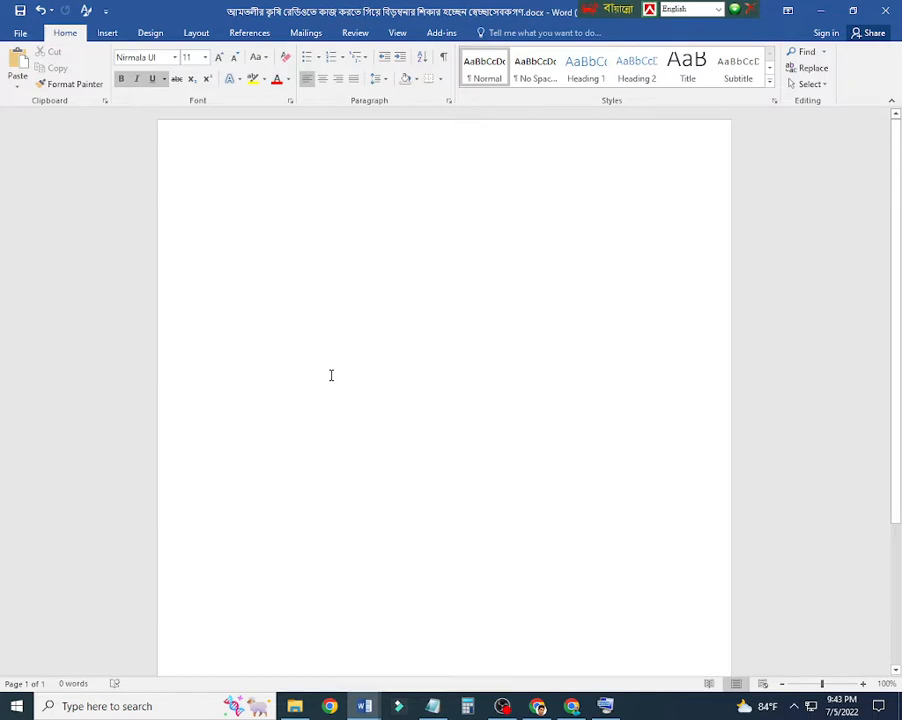
Step: Switch the Bangla keyboard input to Bijoy Classic and set the document font to SutonnyMJ
type("f")
key("BackSpace")
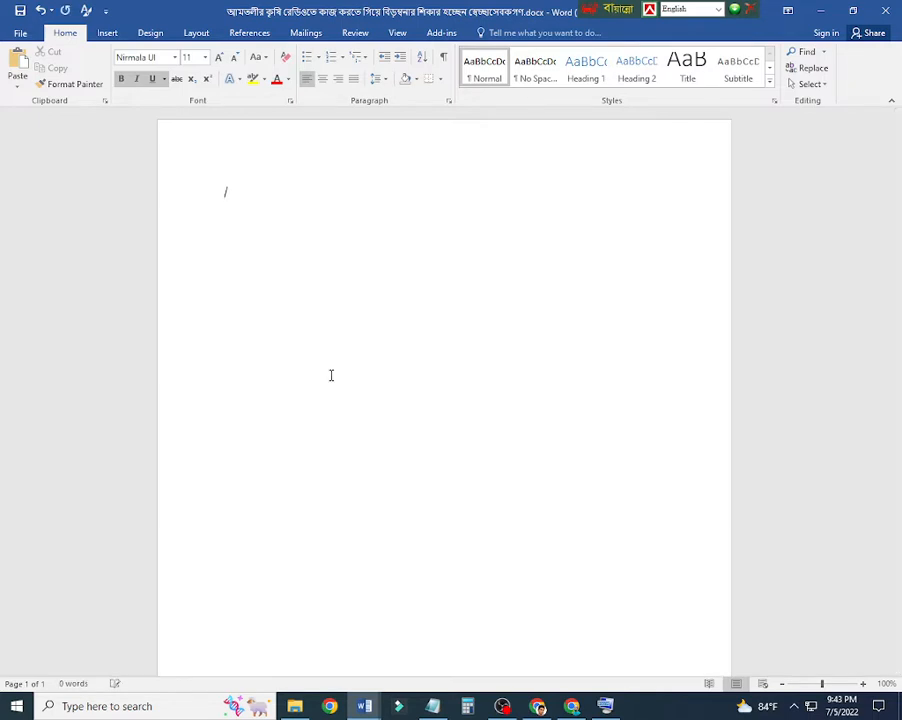
key("ctrl+alt+b")
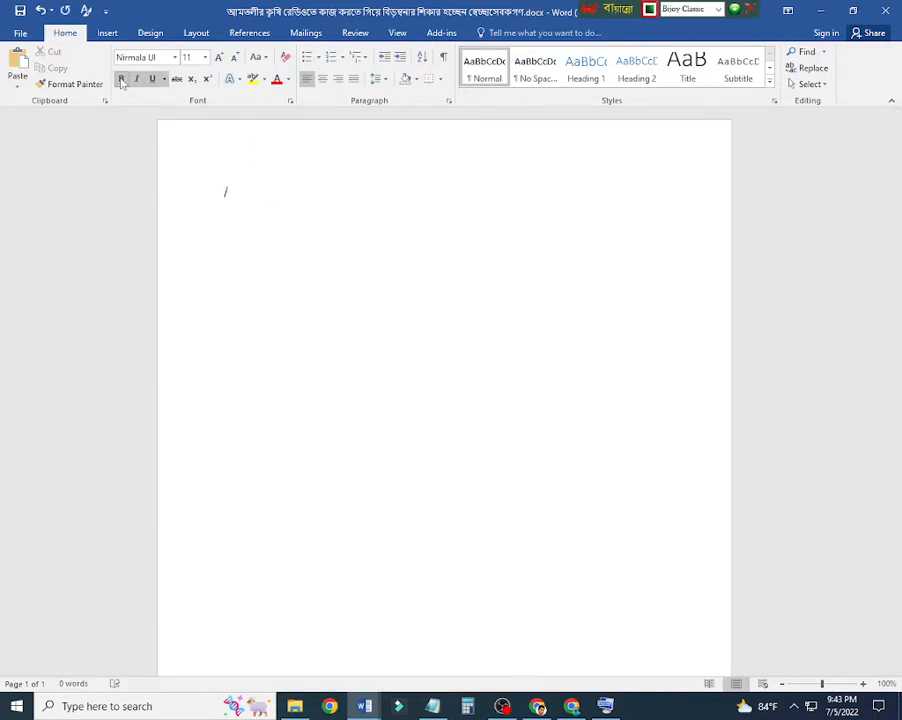
left_click(175, 57)
left_click(170, 141)
scroll(328, 209, "up", 7, "ctrl")
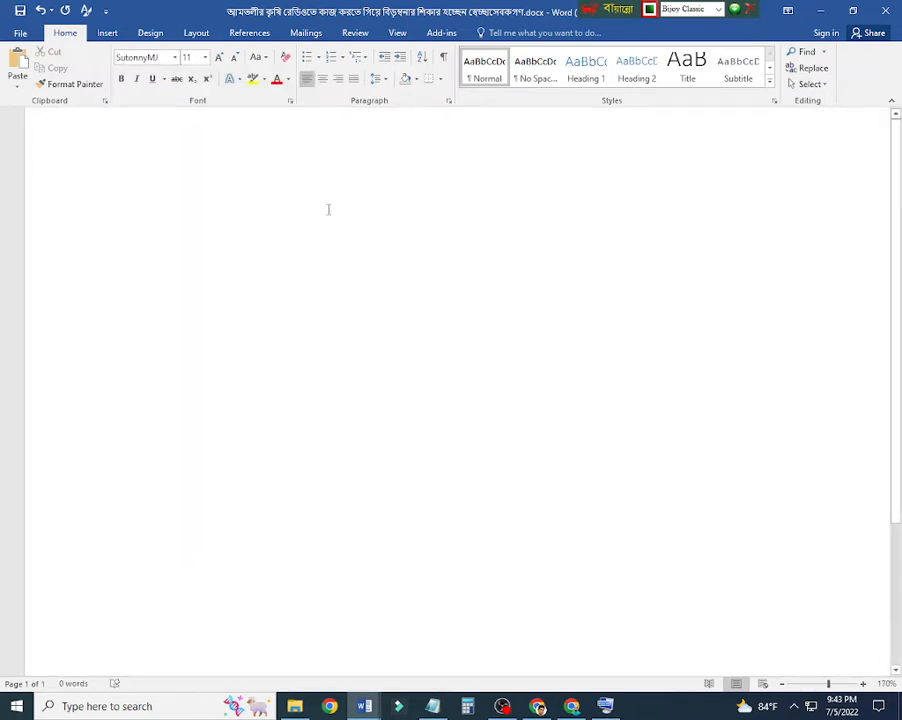
Step: Enter the greeting "আসসালামু ওলাইকুম" on the first line and start a new paragraph
type("আসসা")
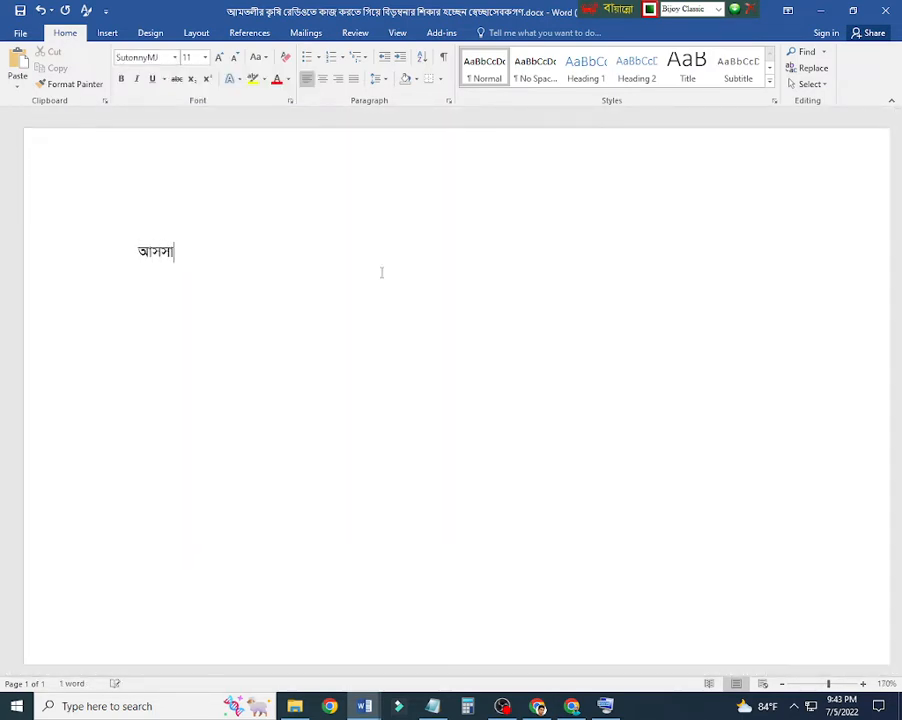
type("লামু ওলাই ")
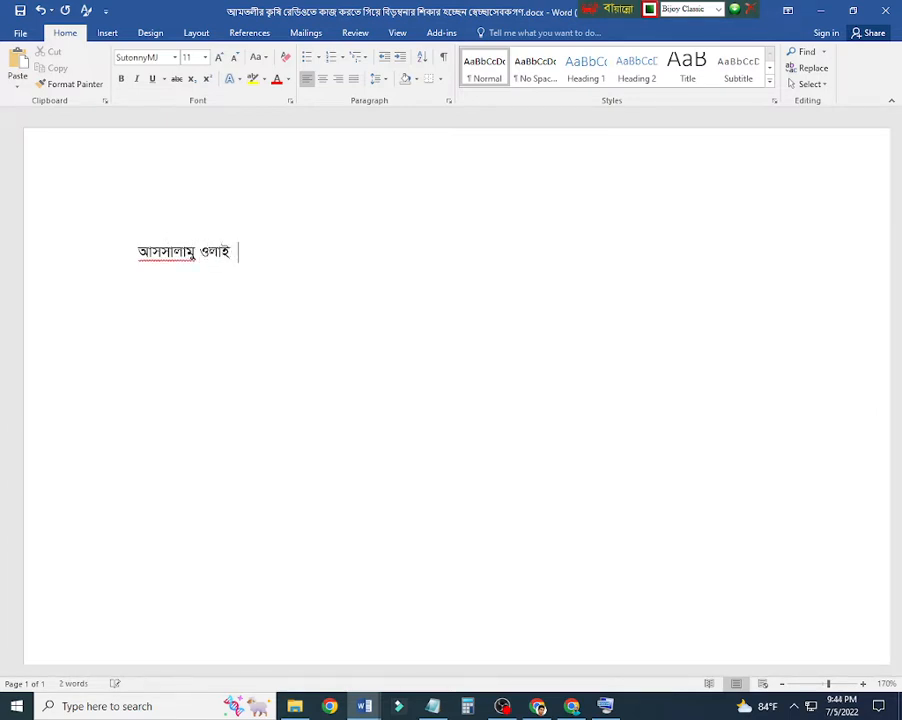
type("কুম")
key("Return")
Step: Write "আশা করি আপনারা সবাই ভালো আছেন? আজকে আমরা শিখবো" in the second paragraph
type("আশা করি অপ")
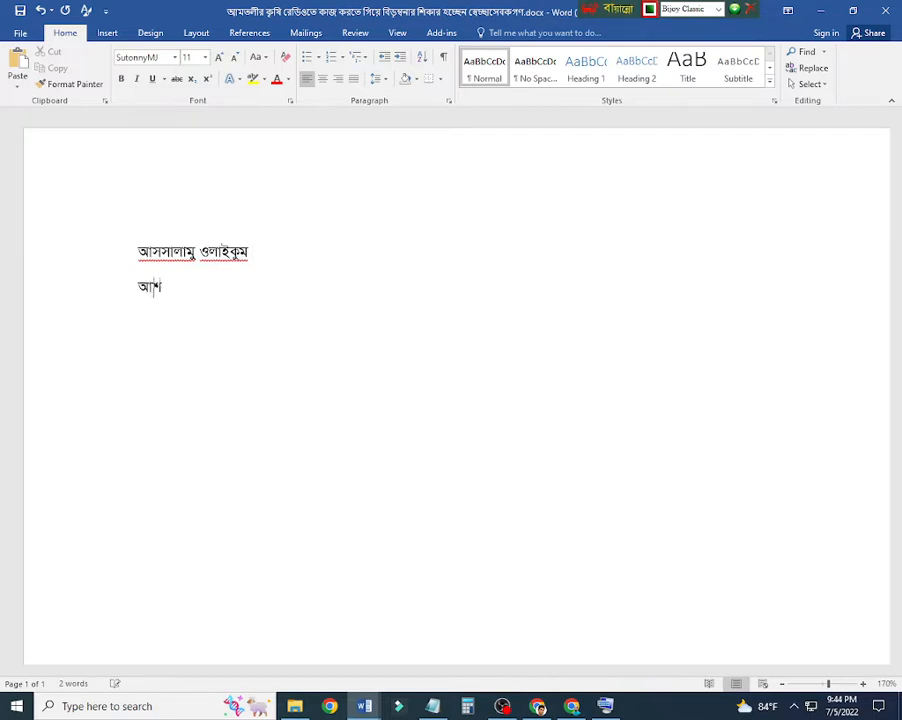
key("BackSpace")
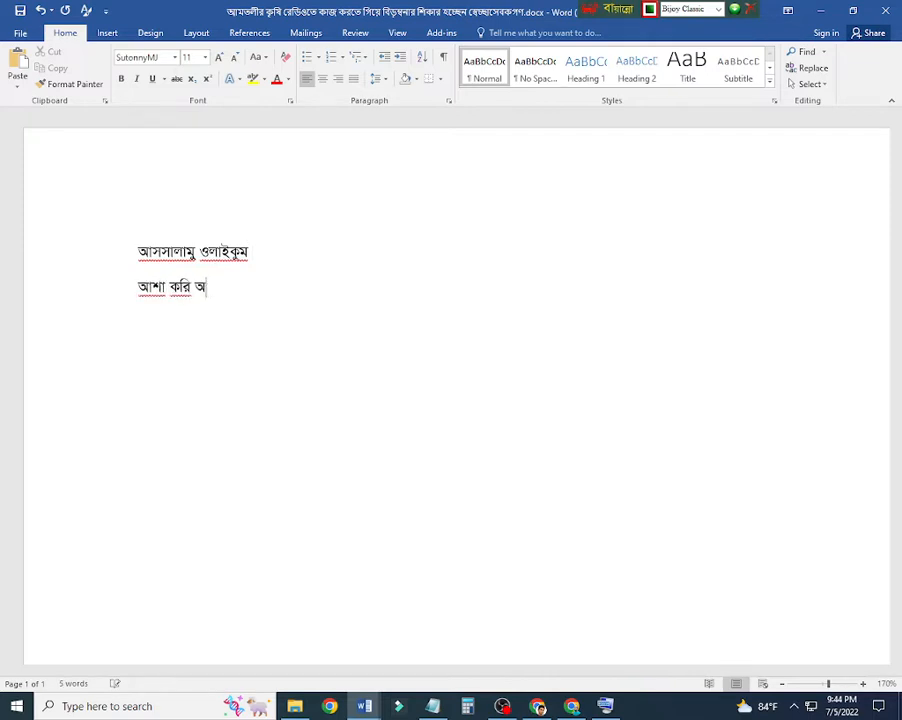
type("পনারা স")
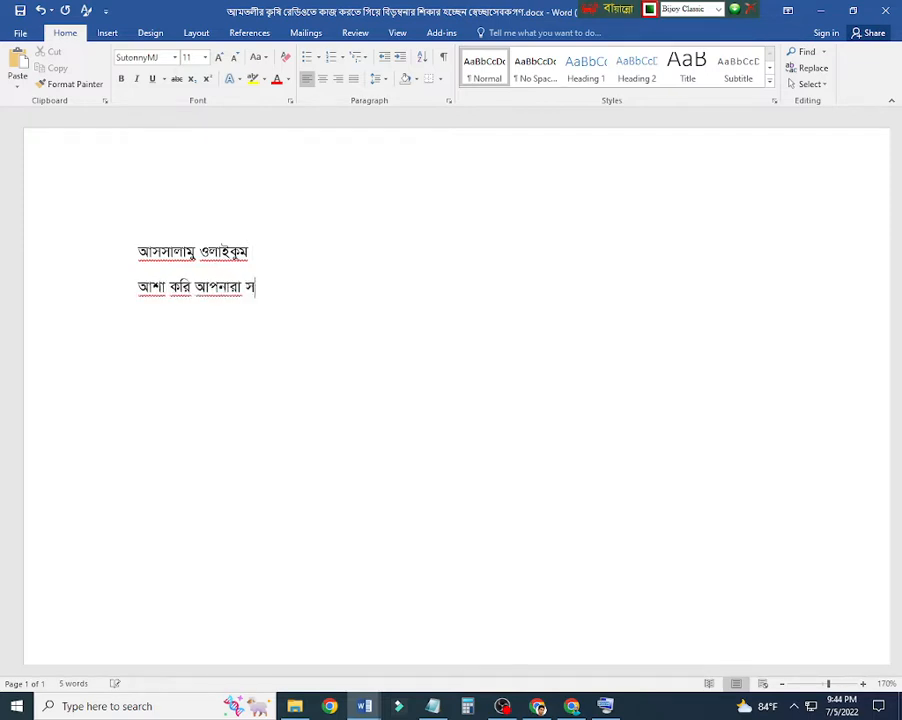
type("বাই ভালো আ")
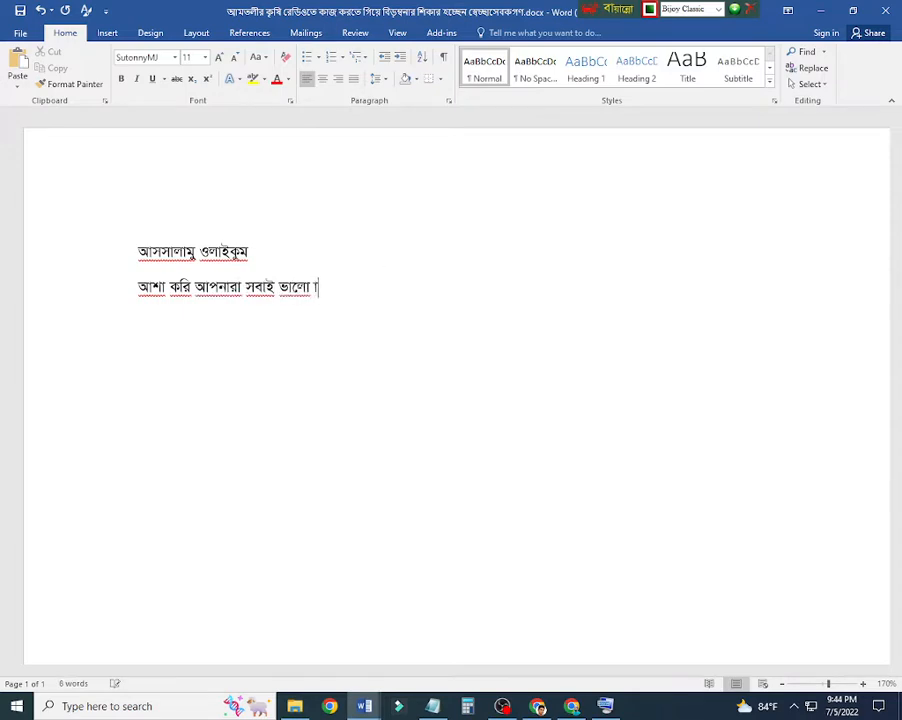
type("ছেন? আজকে আমরা শিখবে")
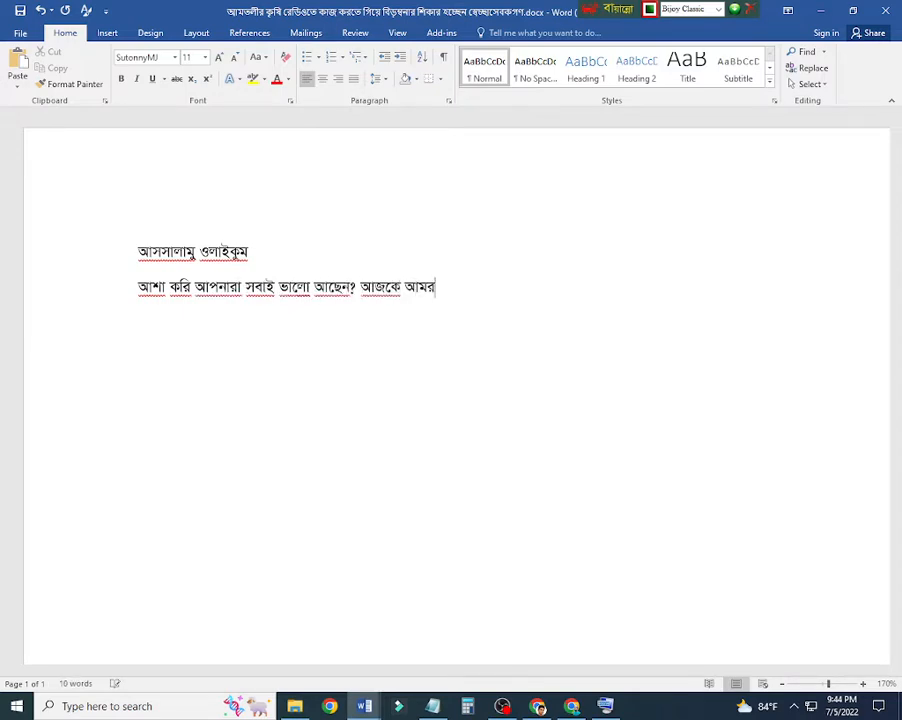
type("া")
key("shift+Return")
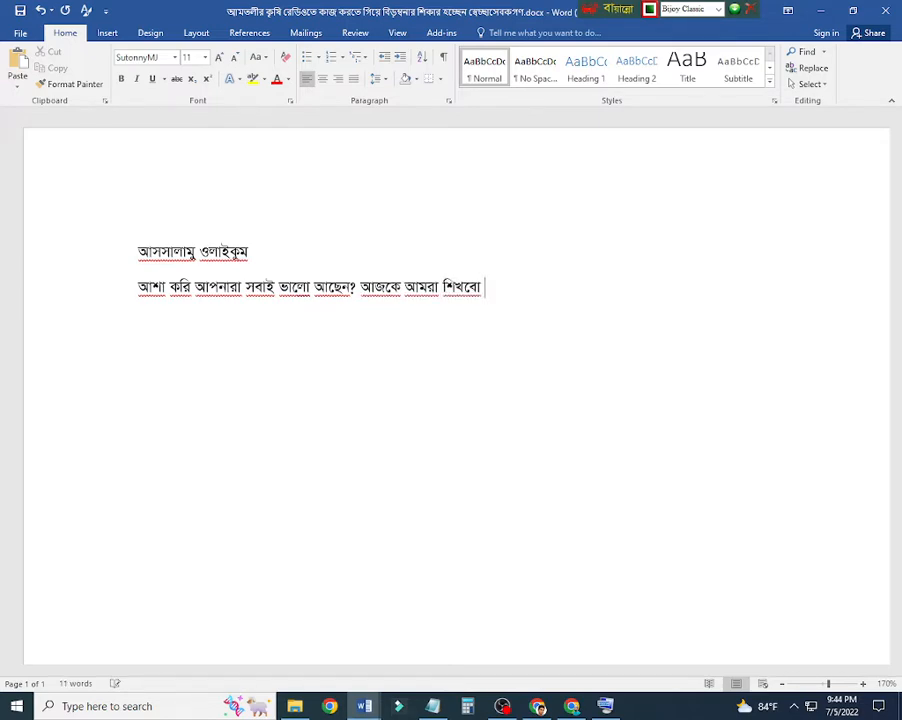
Step: Continue the sentence with "কিভাবে মাইক্রোসফট ওয়াডে বোল্ড"
type("কিভাবে ")
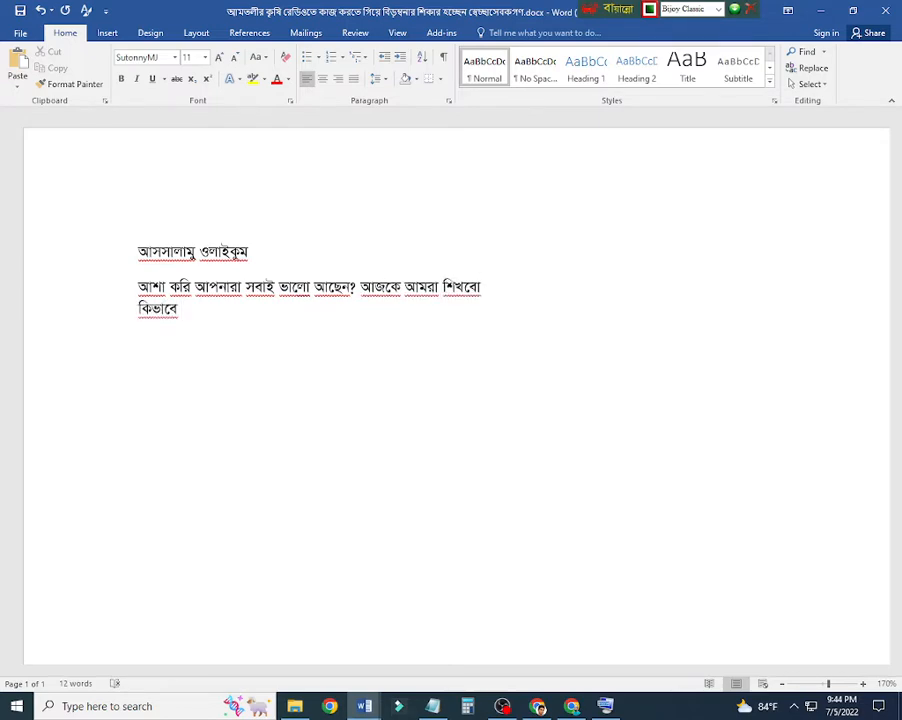
type("মাইক্রোসফট")
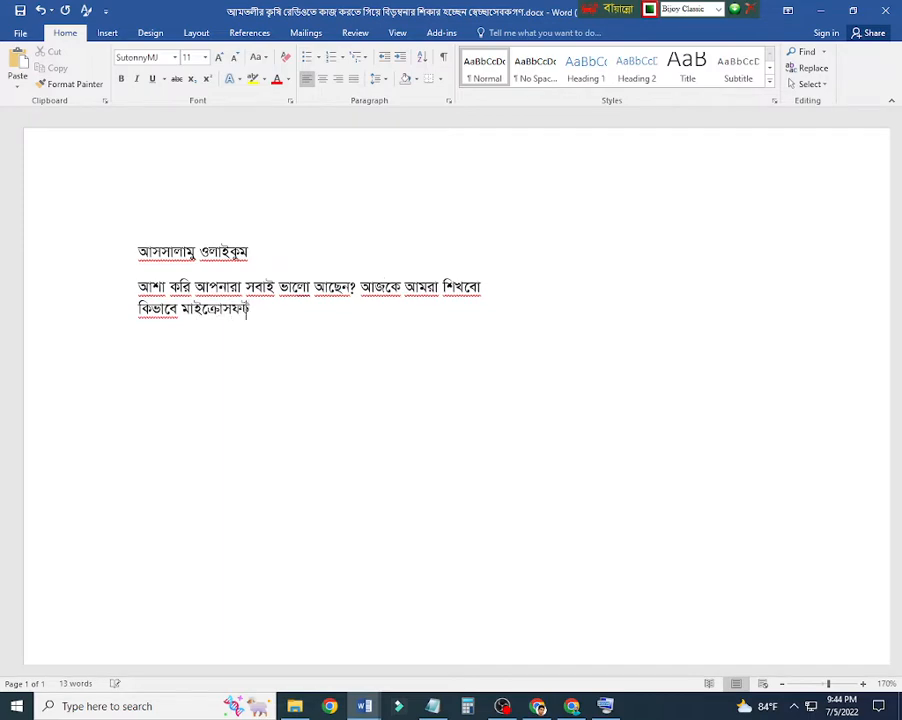
type(" ওয়াডে")
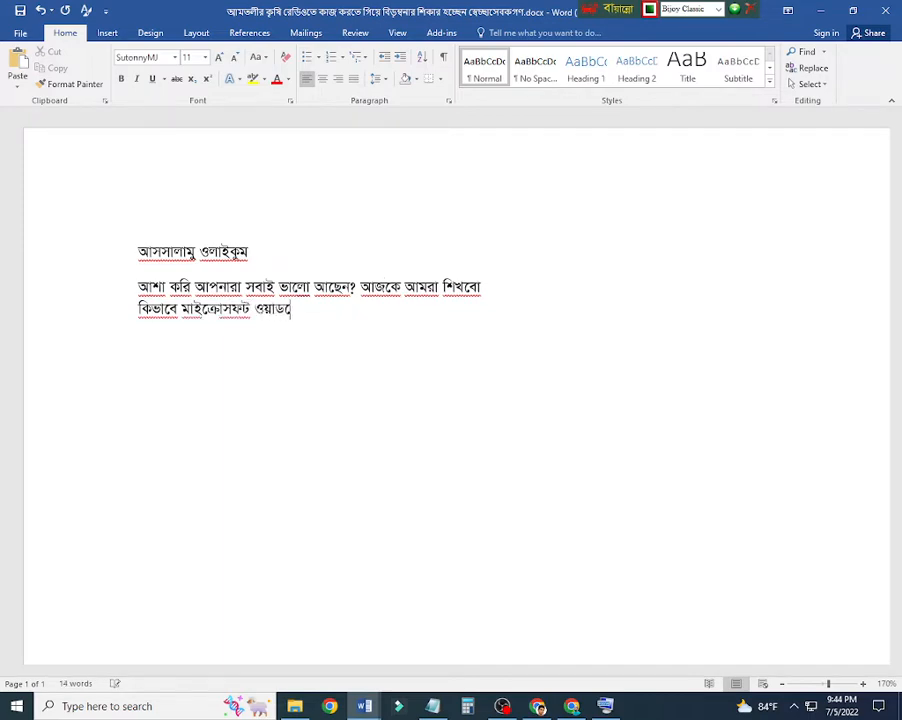
key("BackSpace")
key("BackSpace")
type("ডে ")
type("বে")
type("ল্ড")
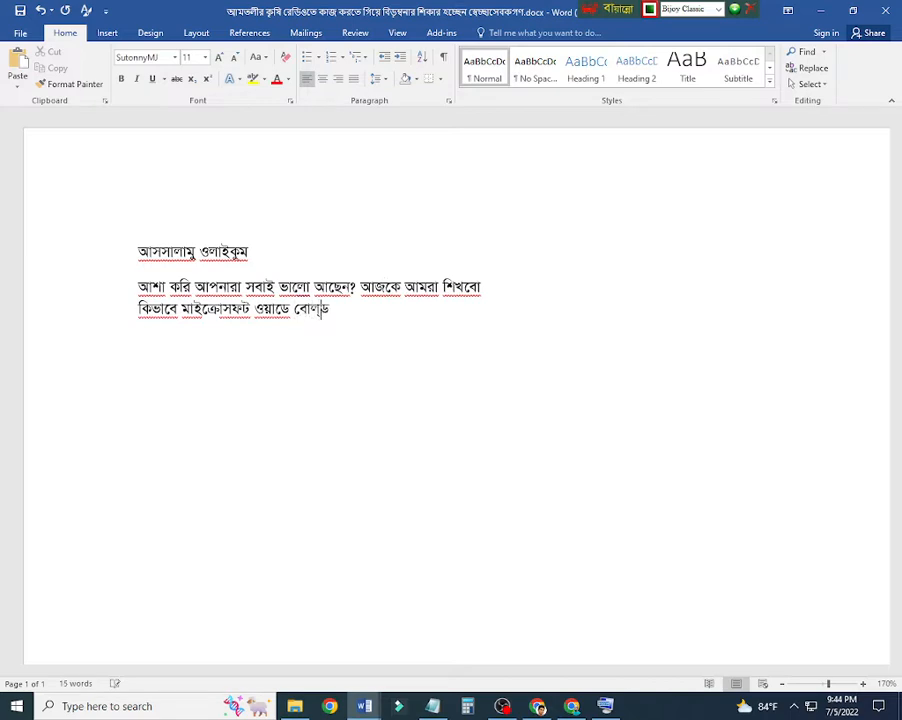
type(" ইটালিক")
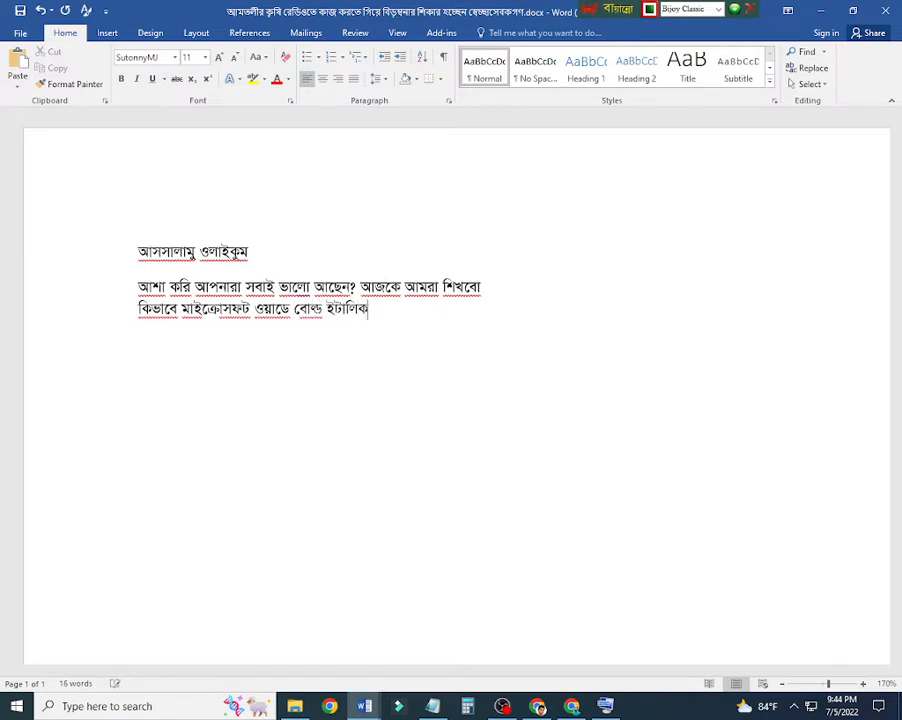
type(" এবং আন্ডার ")
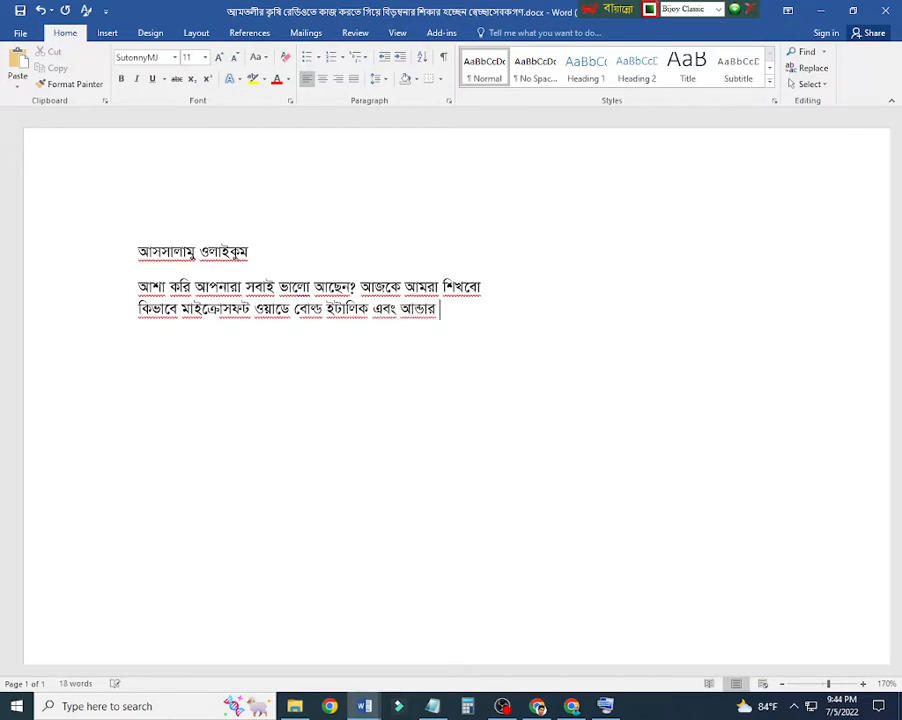
type("করা শিখতে হয়")
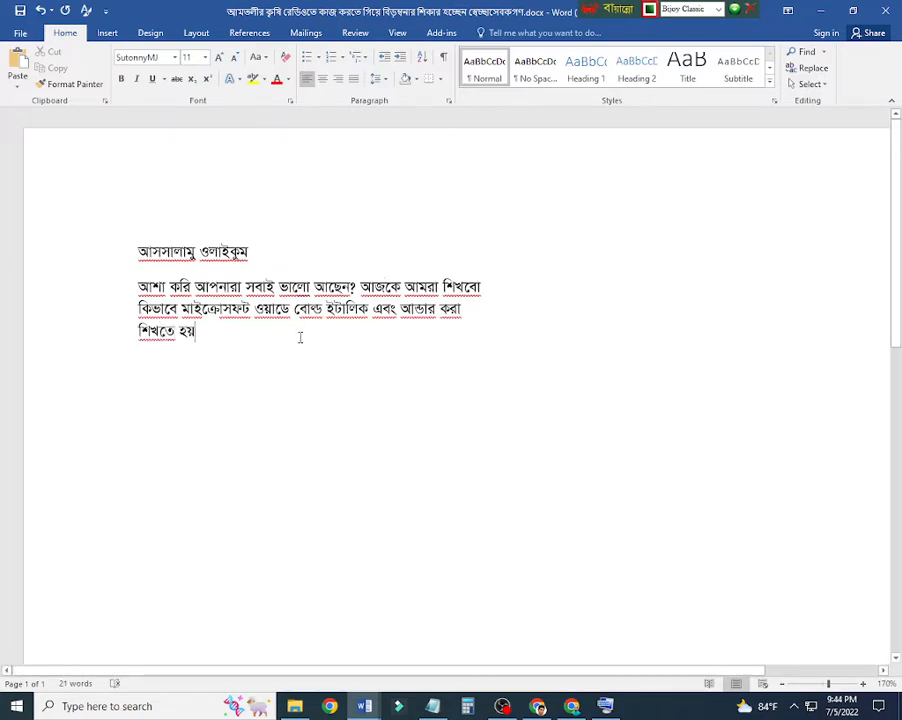
Step: Complete the sentence with "ইটালিক এবং আন্ডার করা শিখতে হয়" and start a new paragraph
key("Return")
key("Return")
Step: Apply bold to the word "বোল্ড" in the second paragraph and remove it again
left_click_drag(370, 313, 325, 313)
left_click(295, 311)
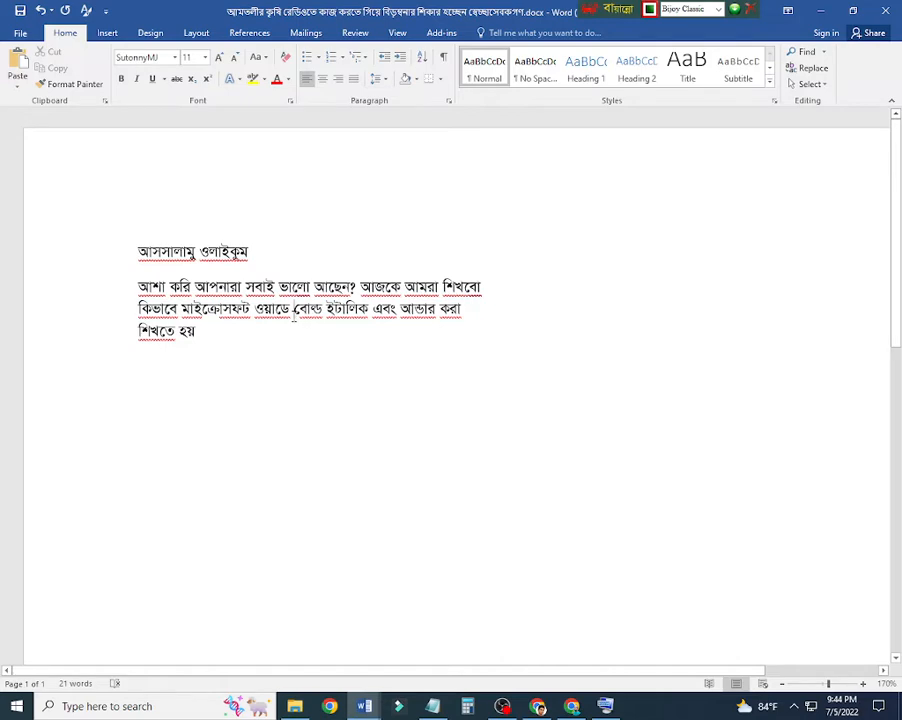
left_click_drag(294, 313, 322, 314)
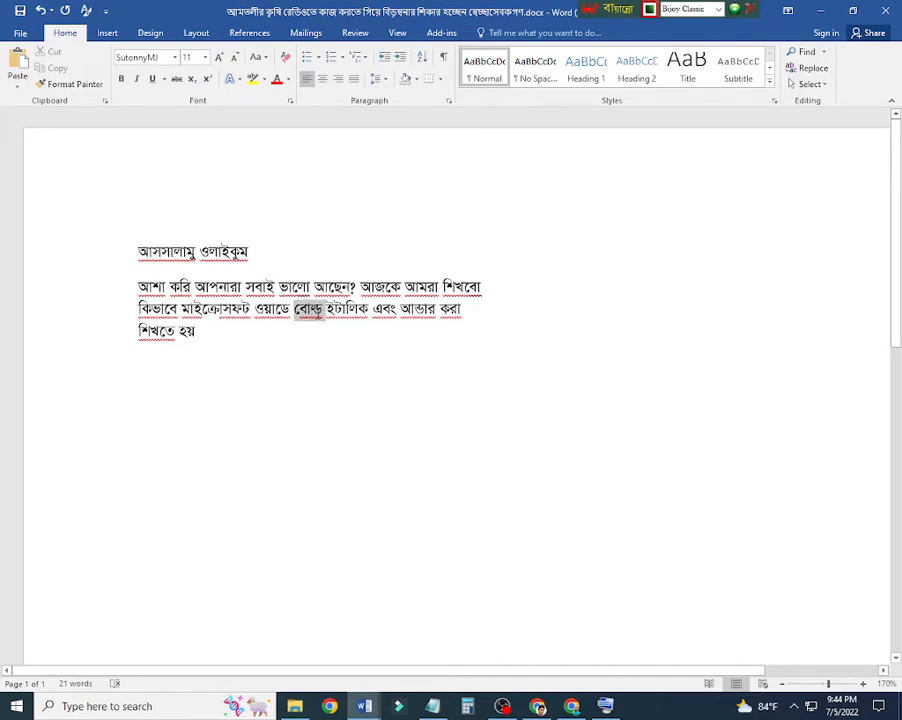
left_click(327, 309)
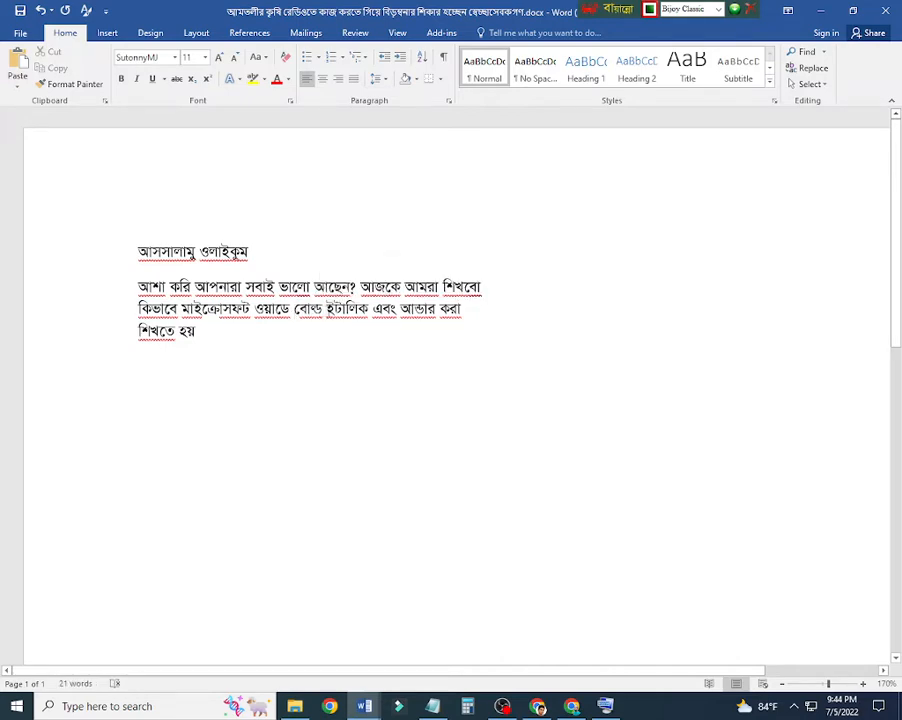
mouse_move(324, 312)
left_mouse_down()
mouse_move(296, 313)
mouse_move(325, 312)
left_mouse_up()
left_click(296, 313)
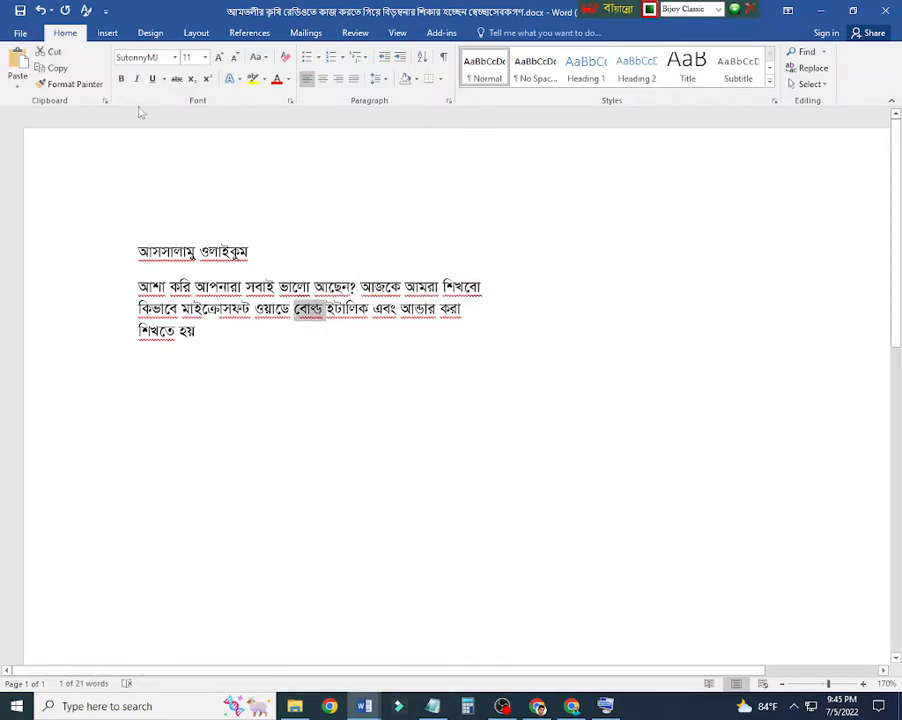
left_click(121, 80)
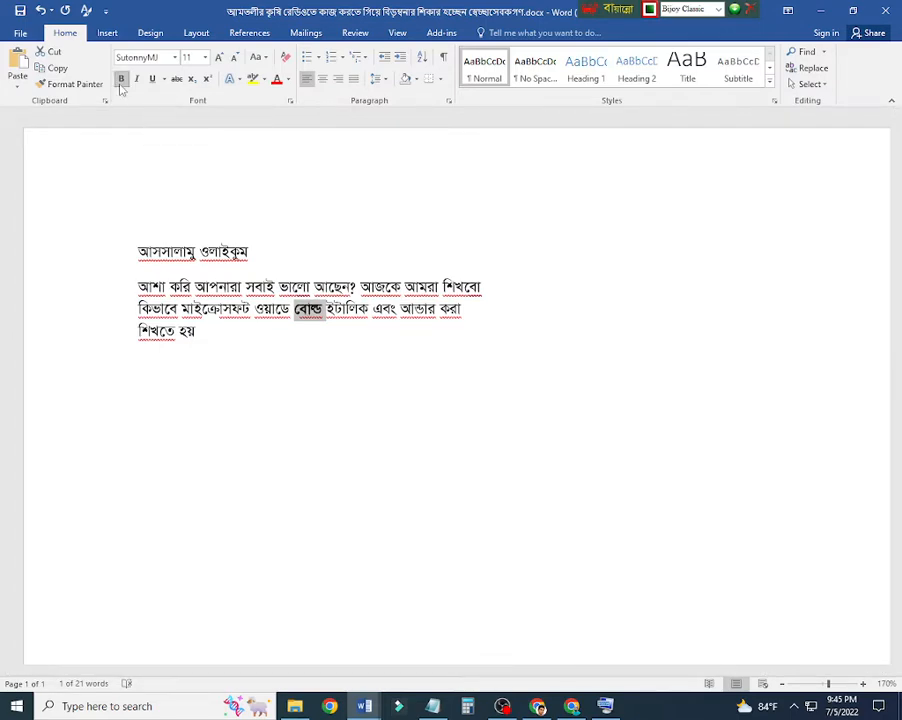
left_click(121, 80)
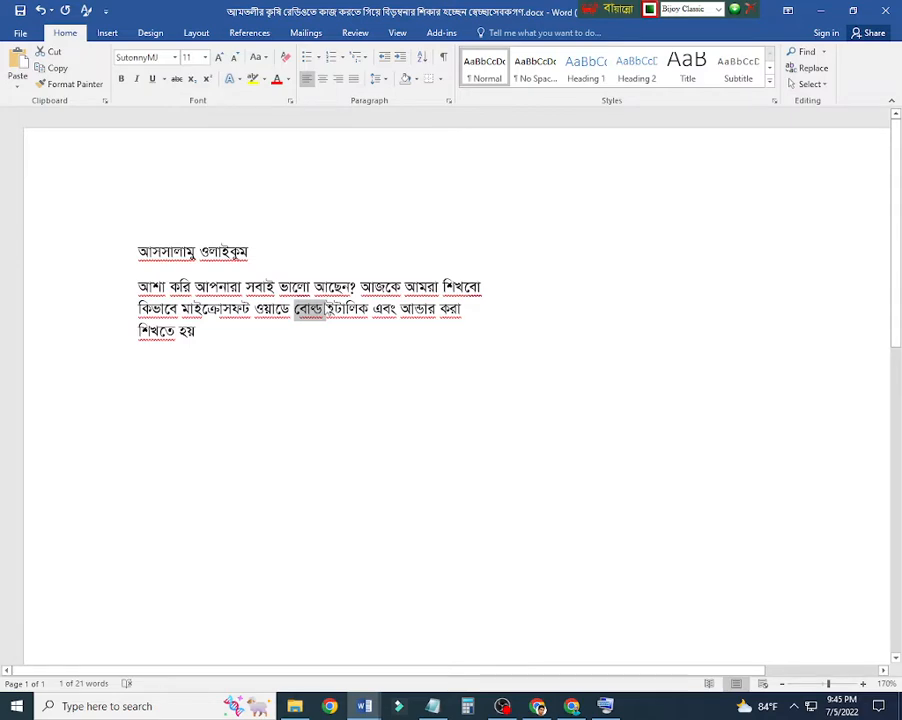
Step: Make the word "বোল্ড" in the second paragraph bold
left_click(326, 310)
left_click_drag(324, 310, 294, 310)
left_click(299, 310)
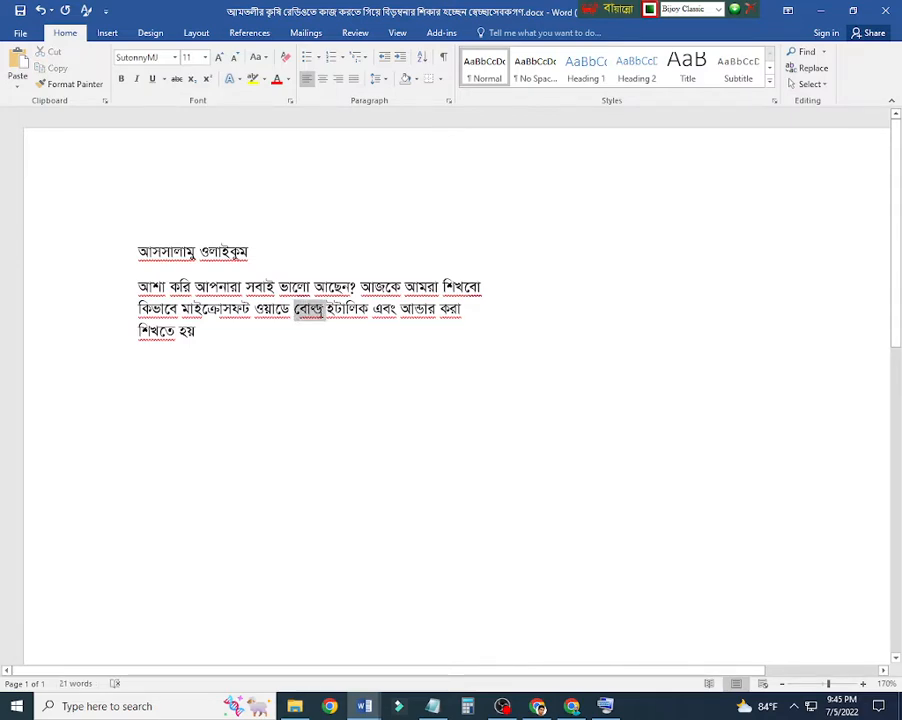
left_click(122, 86)
left_click(328, 330)
Step: Italicize the word "ইটালিক" in the second paragraph
left_click_drag(326, 310, 369, 310)
left_click(137, 79)
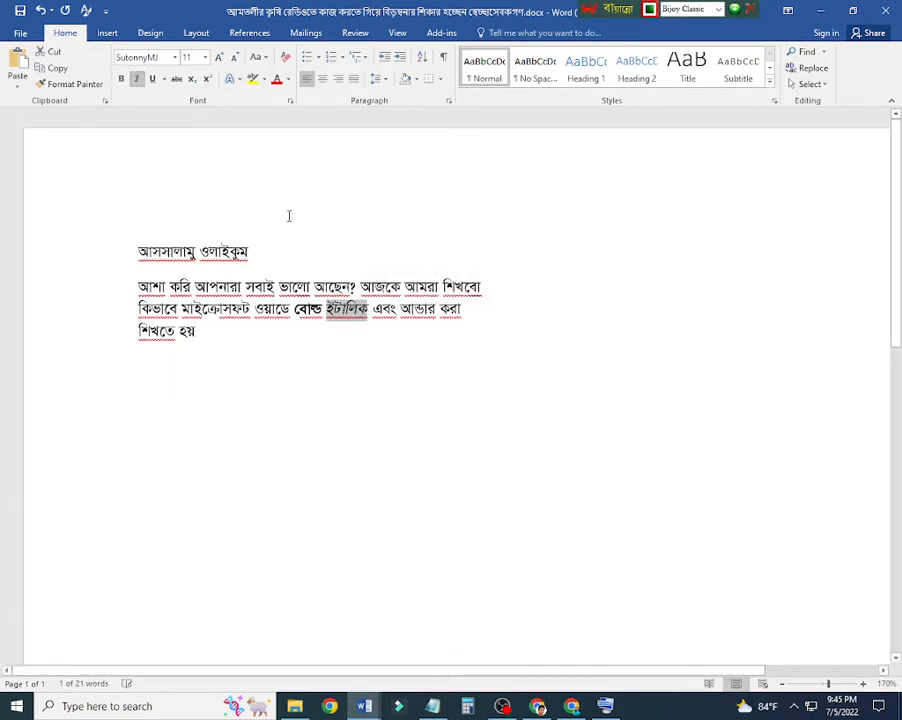
left_click(381, 308)
Step: Add the word "লাইন" after "আন্ডার" so the phrase reads "আন্ডার লাইন"
left_click_drag(401, 309, 436, 310)
left_click(435, 312)
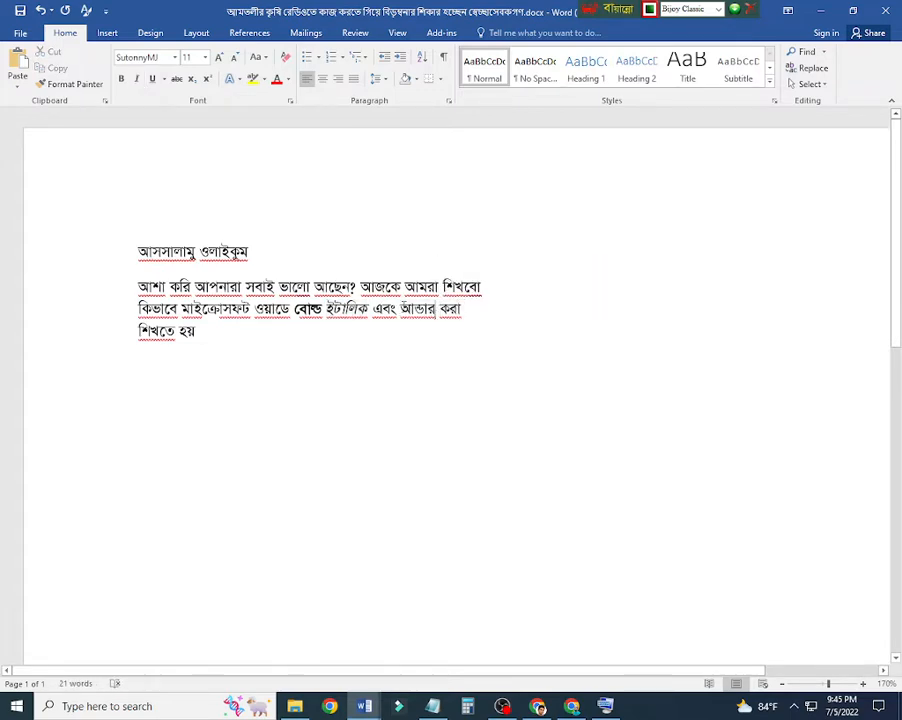
type("লাইন")
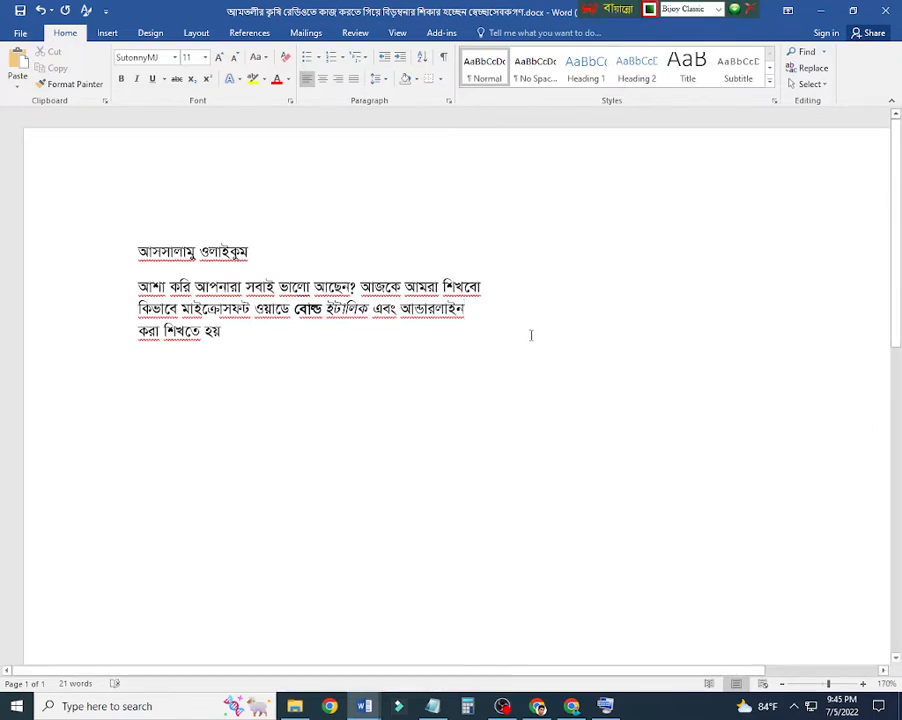
left_click(435, 310)
Step: Underline the phrase "আন্ডার লাইন" in the second paragraph
left_click_drag(473, 312, 401, 309)
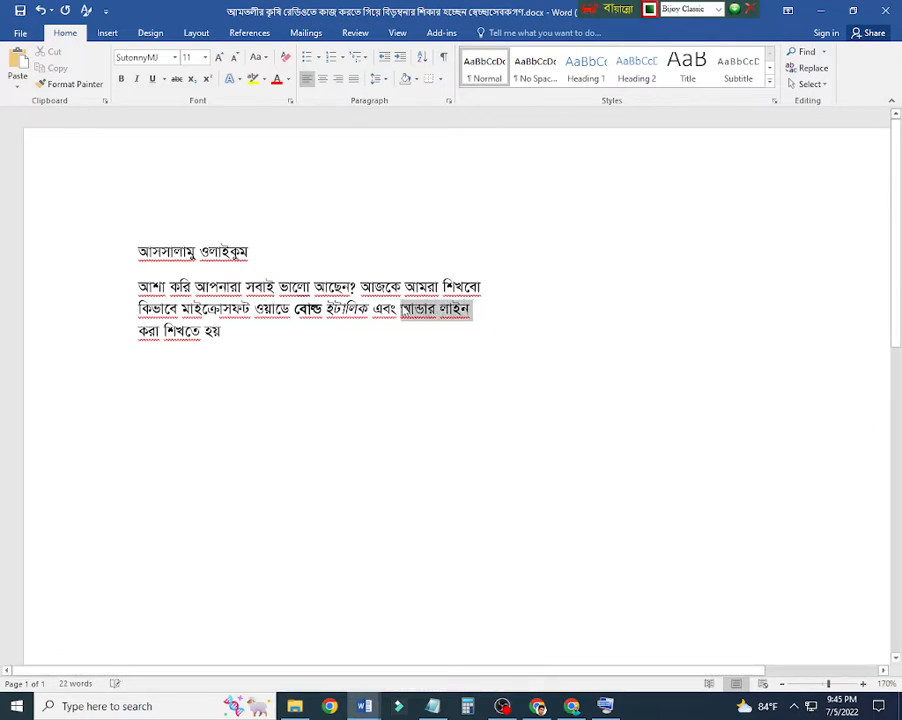
left_click(153, 79)
left_click(380, 384)
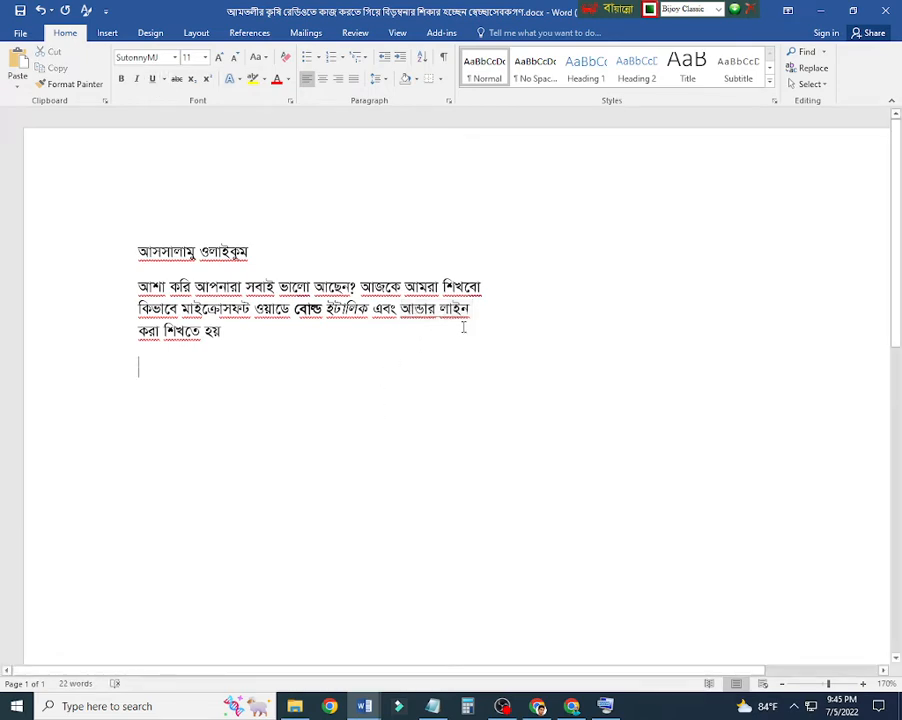
left_click_drag(398, 309, 478, 317)
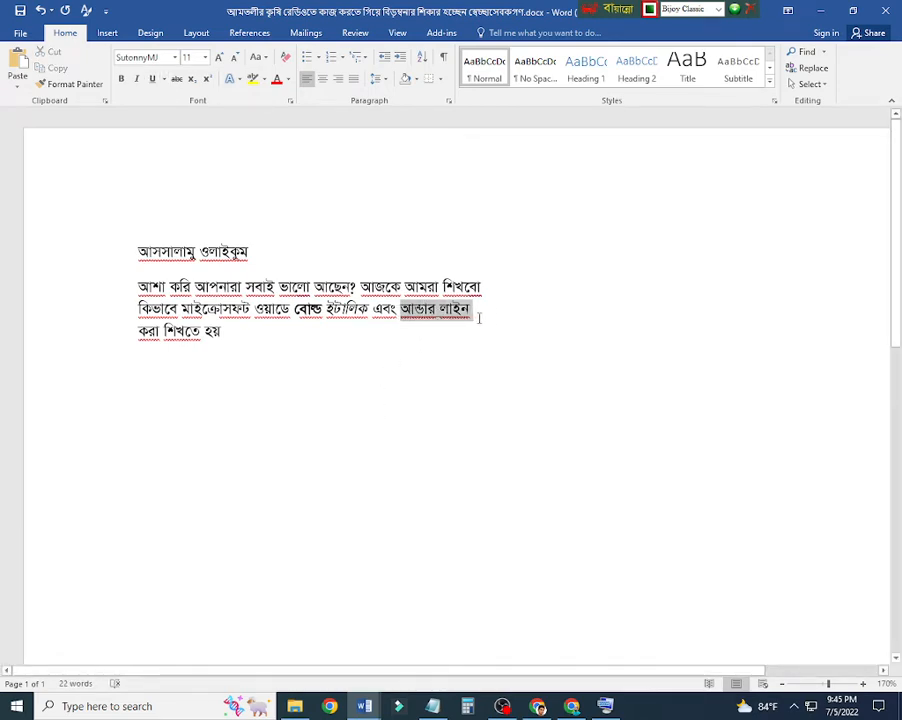
left_click(477, 317)
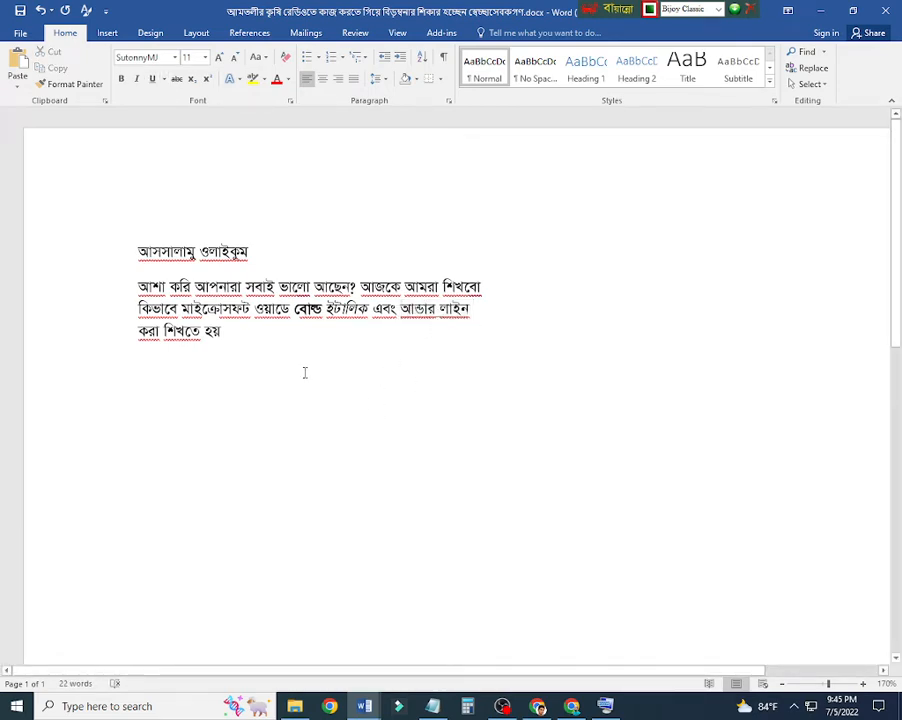
Step: Clear the mixed bold, italic and underline formatting from all the text and make the whole text bold and italic
left_click_drag(304, 372, 113, 195)
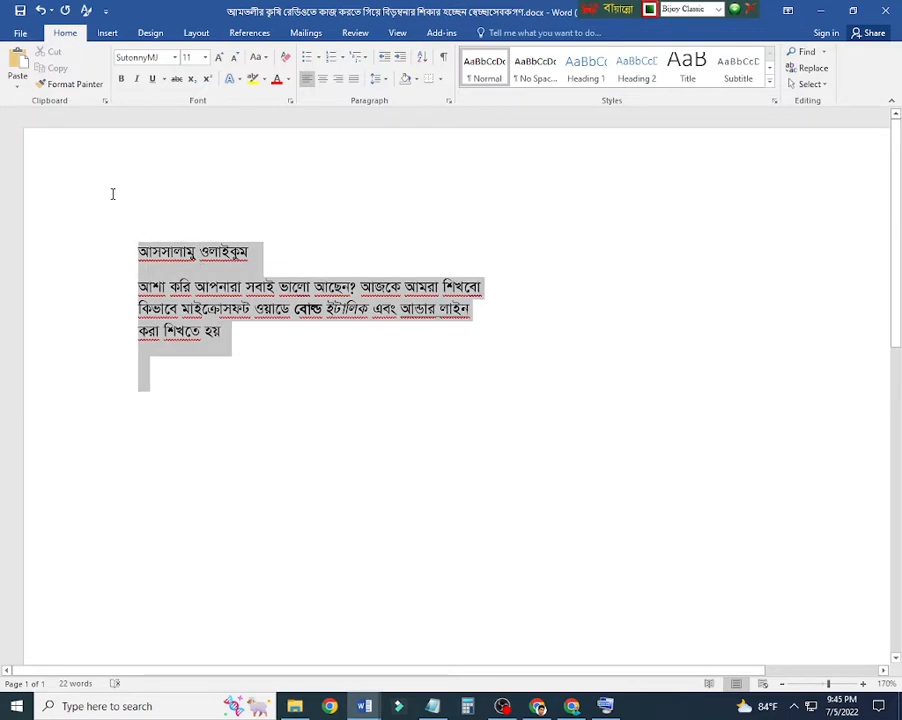
left_click(121, 79)
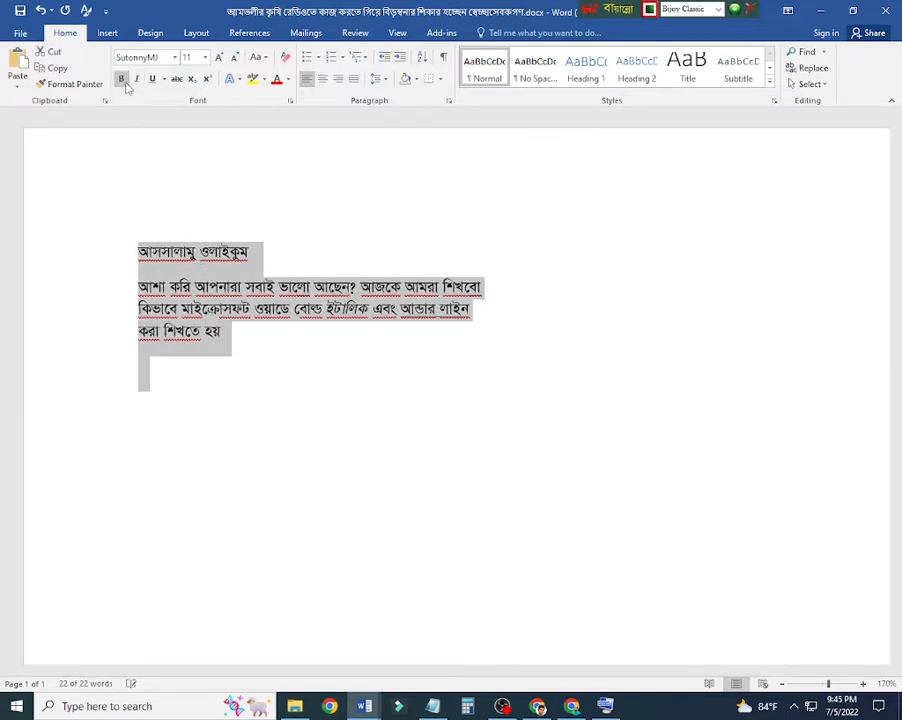
left_click(136, 80)
left_click(137, 80)
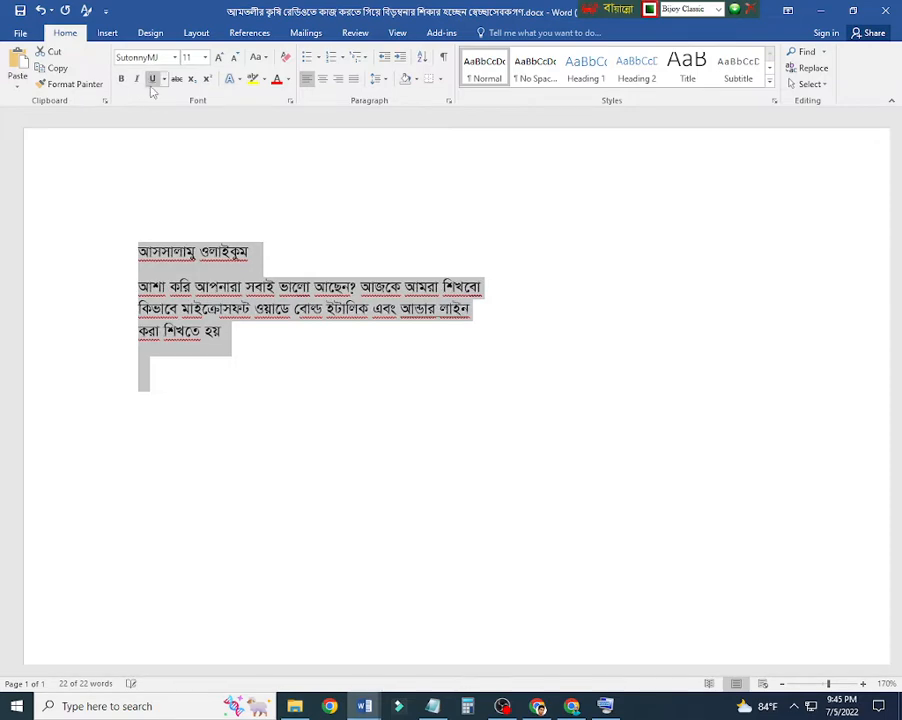
left_click(152, 86)
left_click(153, 87)
left_click(121, 80)
left_click(137, 80)
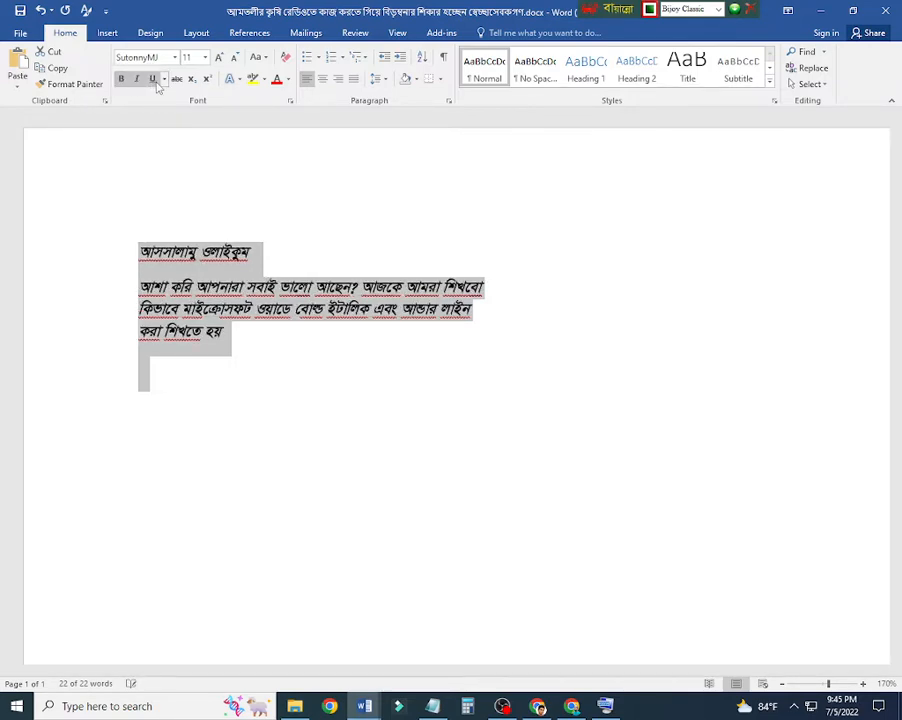
Step: Clear the bold, italic and underline formatting from the whole text
left_click(272, 460)
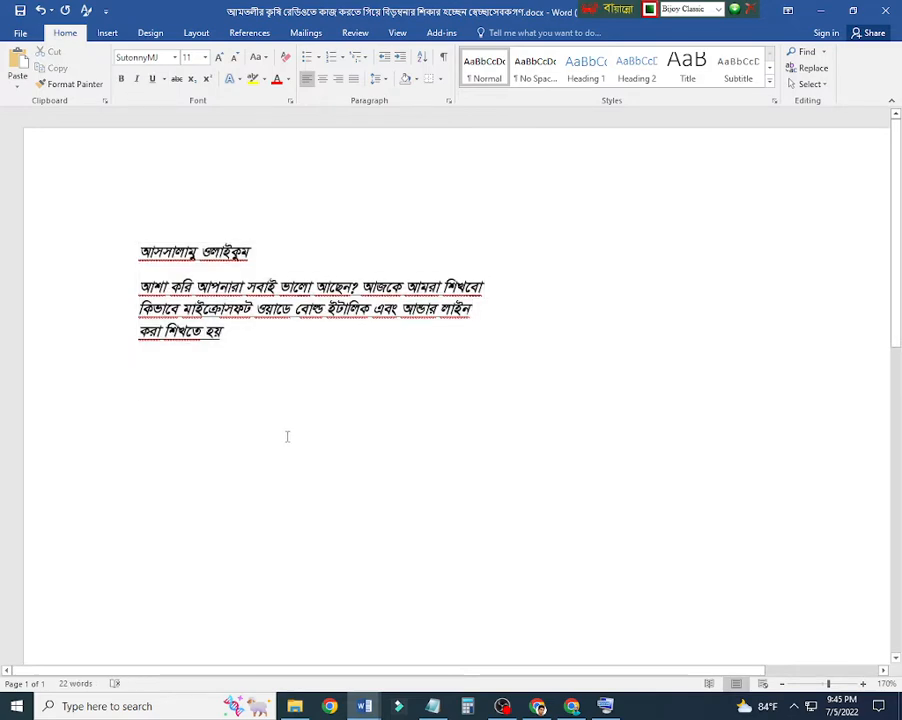
key("ctrl+a")
key("ctrl+i")
key("ctrl+b")
left_click(292, 366)
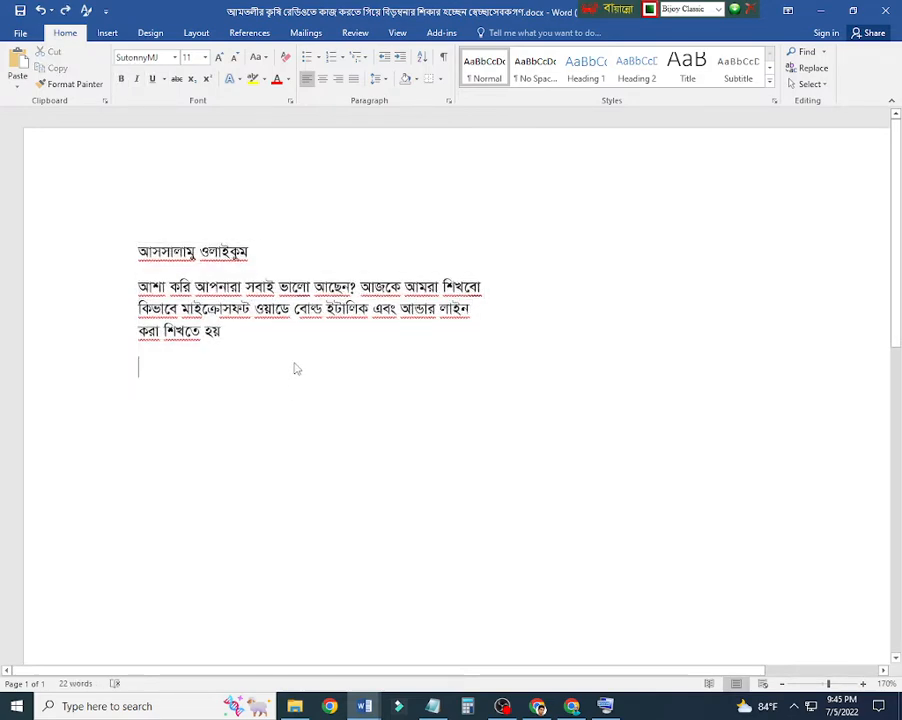
Step: Switch the keyboard layout to English and set the font of the empty line below the paragraph to Times New Roman
key("ctrl+alt+b")
type("cv")
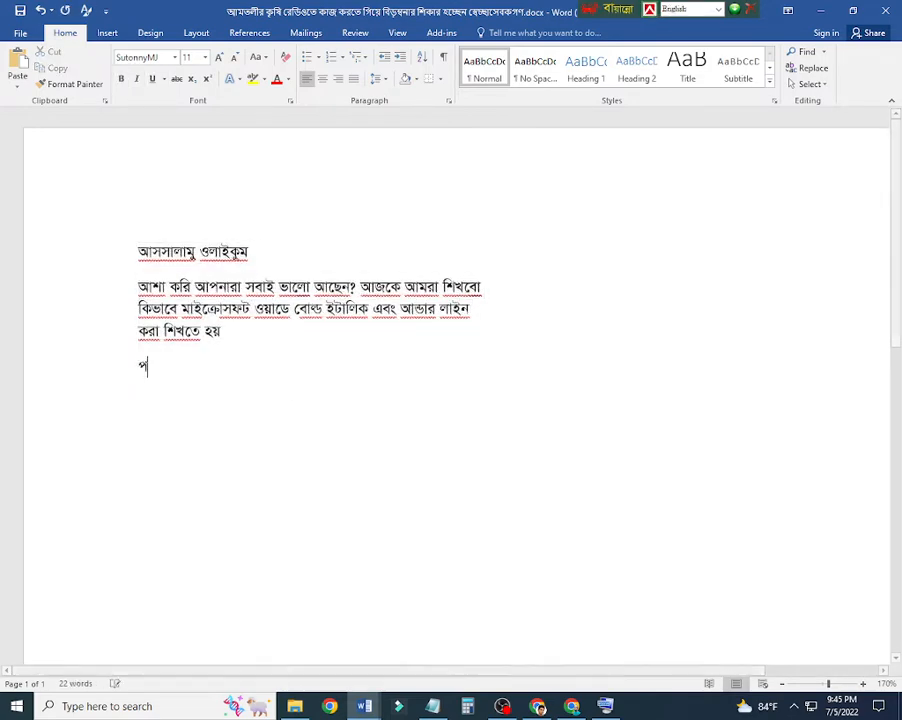
key("BackSpace")
key("BackSpace")
left_click(174, 57)
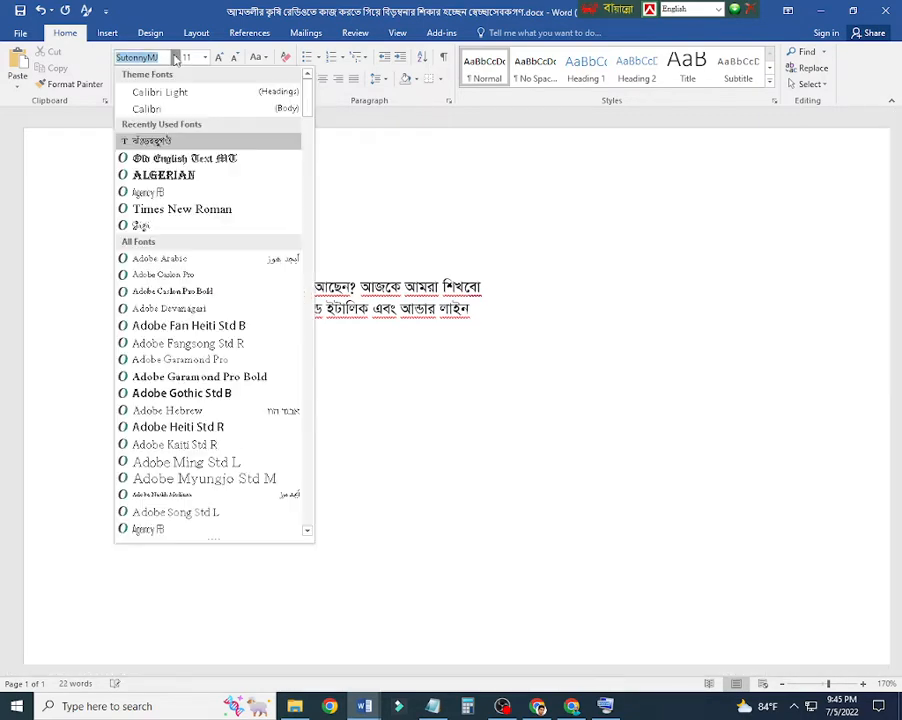
left_click(190, 209)
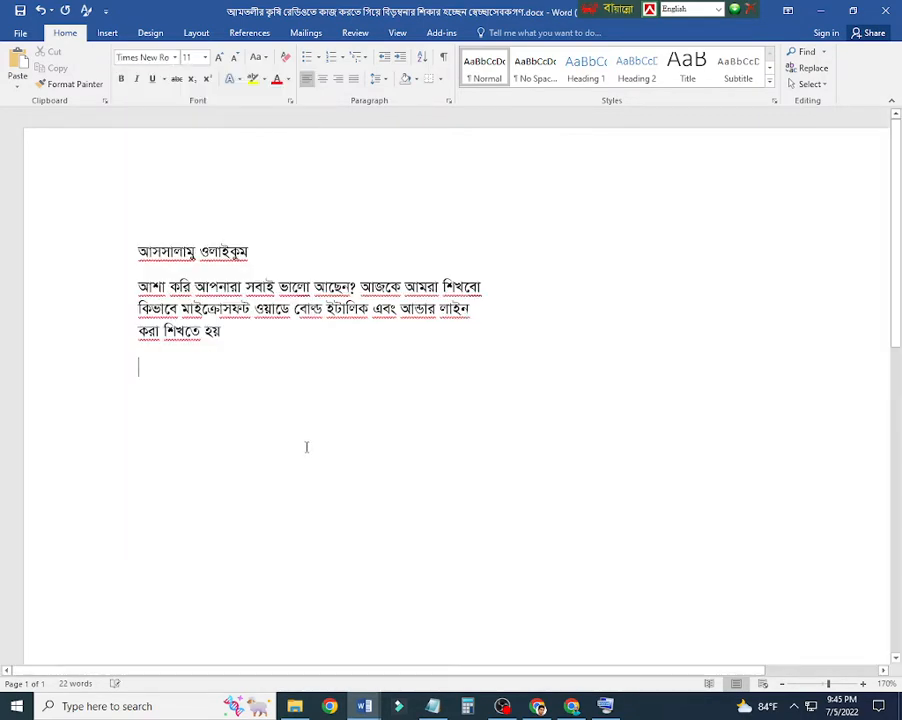
Step: Write "Ctrl + B = Bold" on the line below the second paragraph
type("CTR")
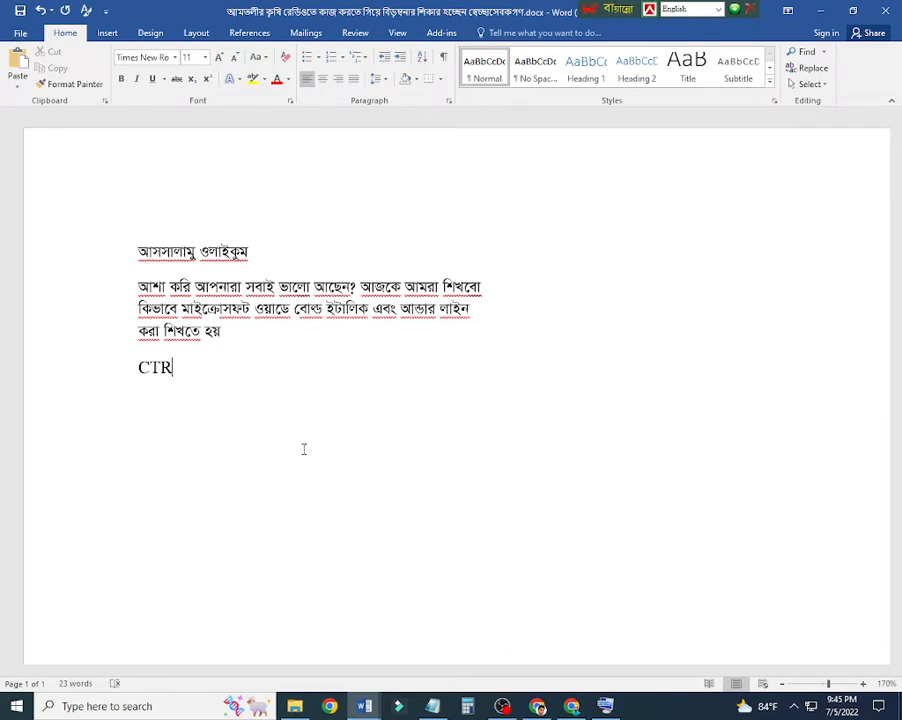
type("L")
key("BackSpace")
key("BackSpace")
key("BackSpace")
type("trl + B = B")
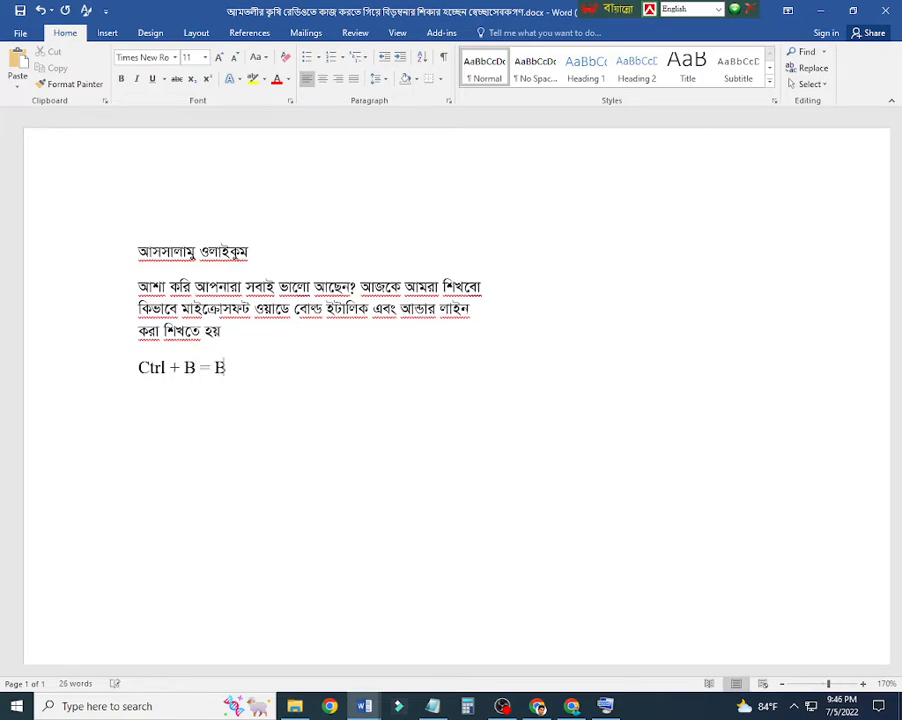
type("old (")
key("ctrl+alt+v")
type("□□□")
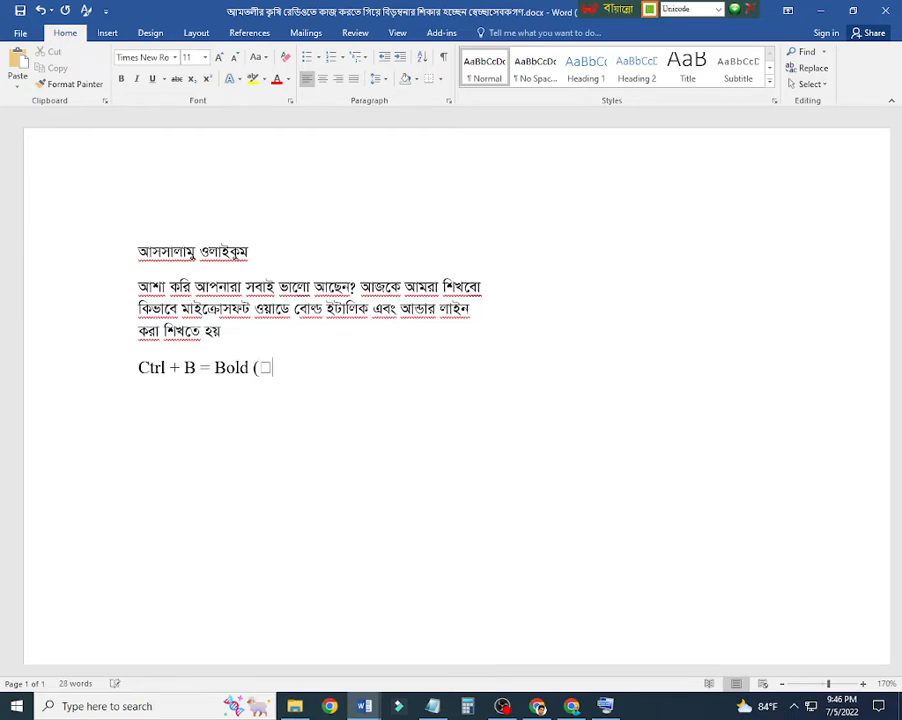
key("BackSpace")
key("BackSpace")
key("BackSpace")
key("BackSpace")
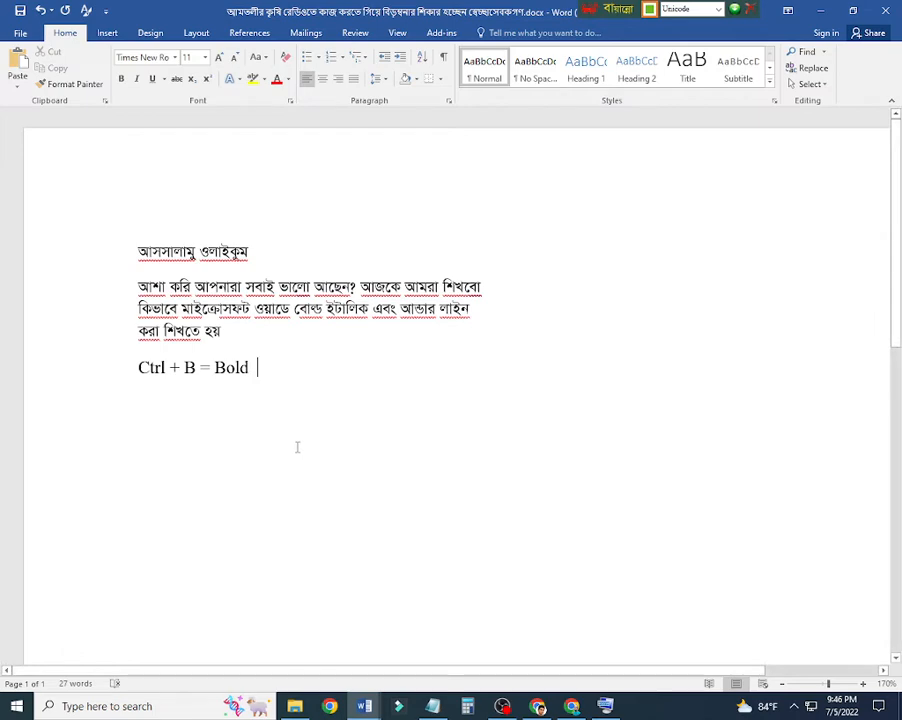
Step: Duplicate the "Ctrl + B = Bold" line on a new line beneath it
key("Return")
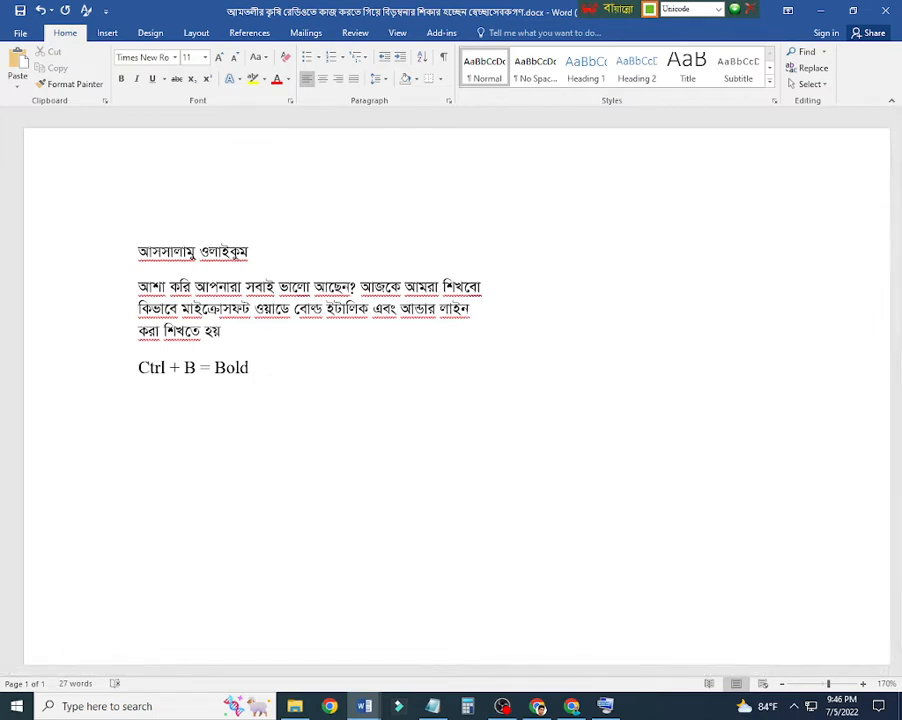
left_click_drag(219, 413, 131, 374)
key("ctrl+c")
left_click(203, 402)
key("ctrl+v")
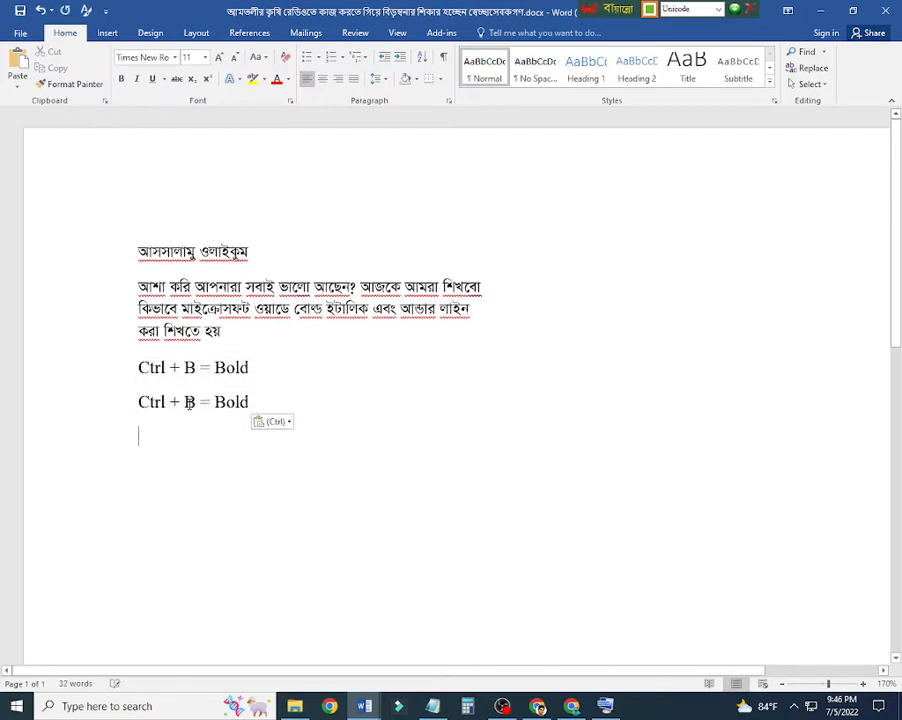
Step: Switch the keyboard layout back to English and change the duplicated line to "Ctrl + i = Italic"
left_click(196, 404)
type("ঞ")
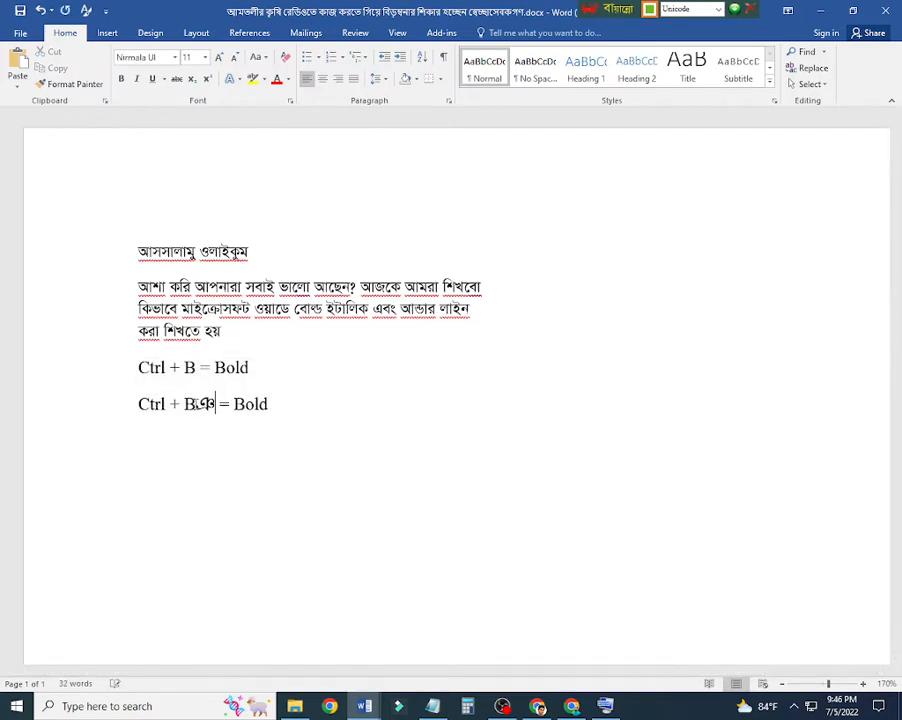
key("BackSpace")
key("ctrl+alt+v")
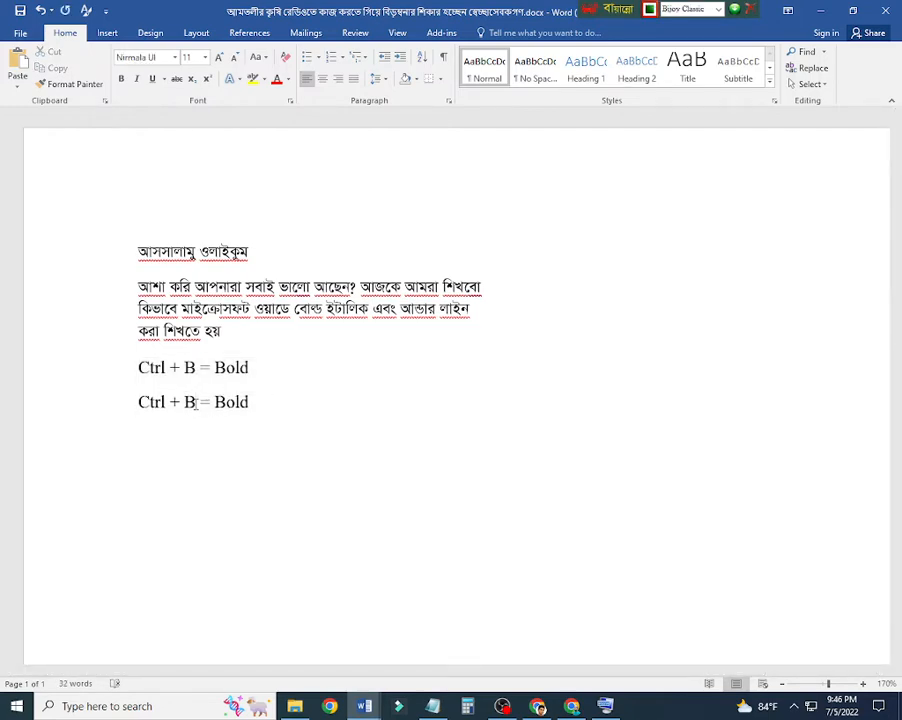
key("ctrl+alt+b")
double_click(194, 402)
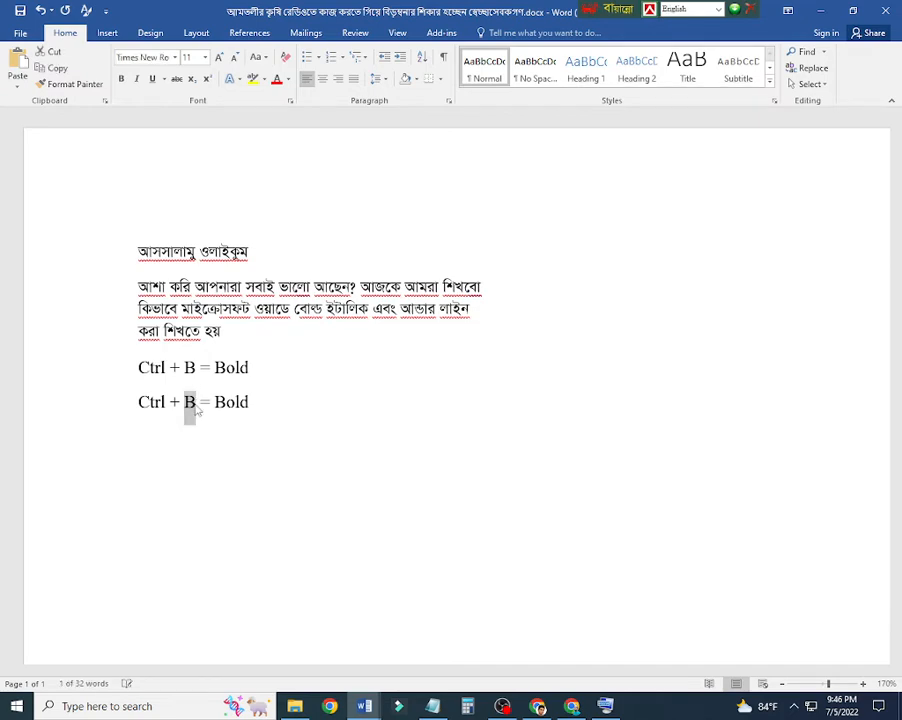
type("i")
key("shift+Right")
key("shift+Right")
key("shift+Right")
key("shift+Right")
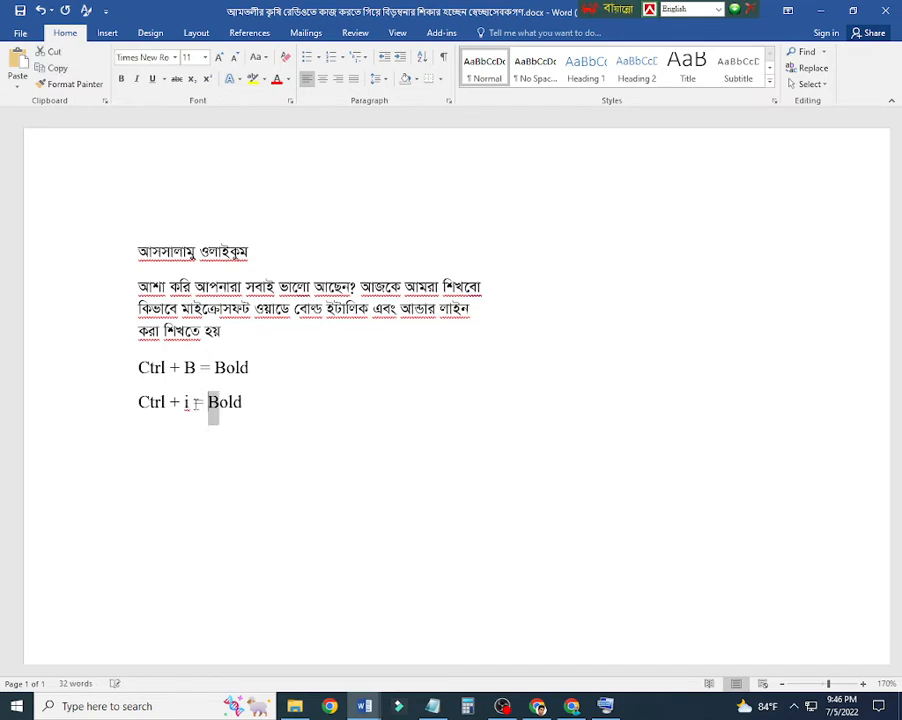
type("Italic")
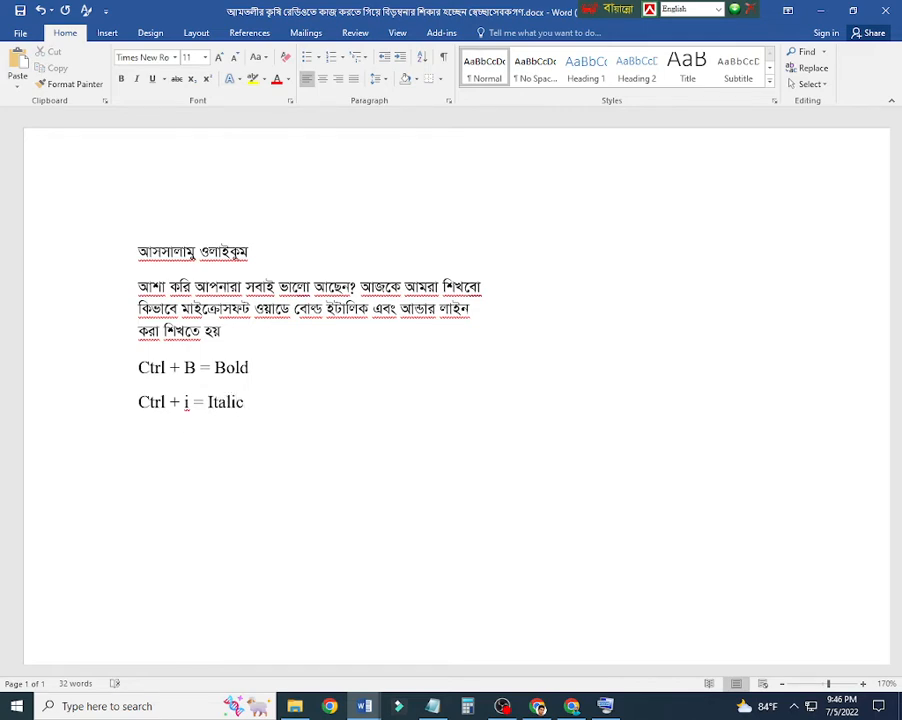
Step: Add a new line reading "Ctrl + U = Underline" below the italic shortcut
key("Return")
type("Ctrl + U = Underline")
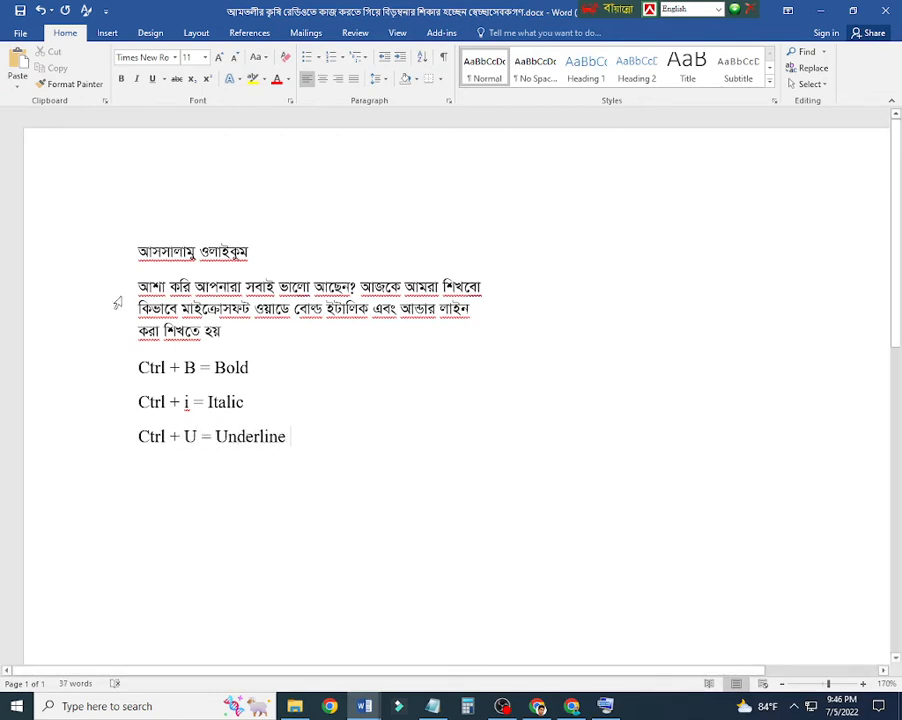
Step: Turn bold on and off twice for the second Bangla paragraph
left_click_drag(138, 285, 337, 327)
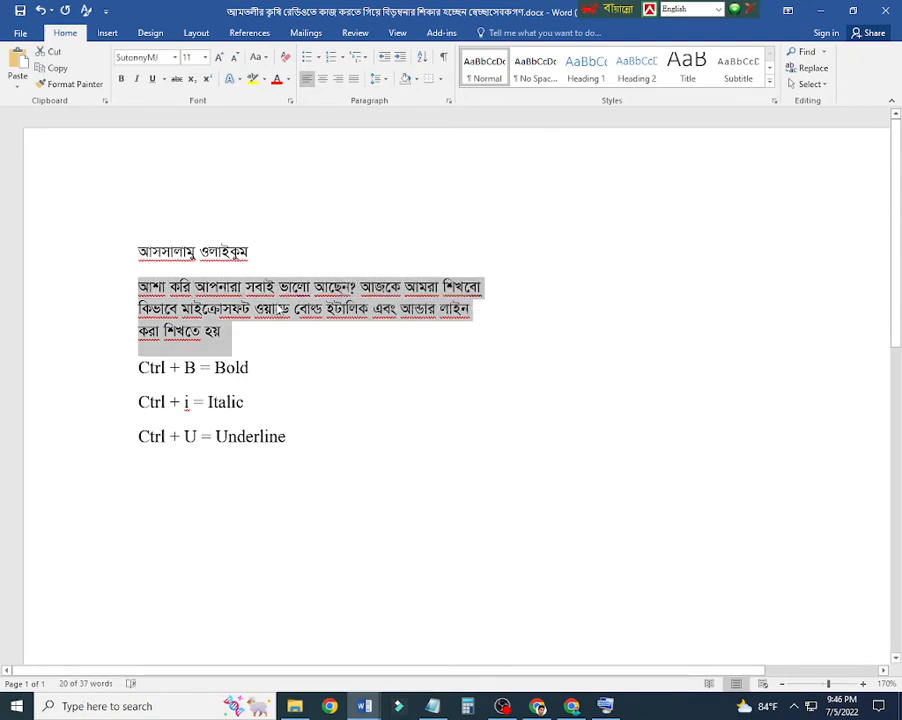
key("ctrl+b")
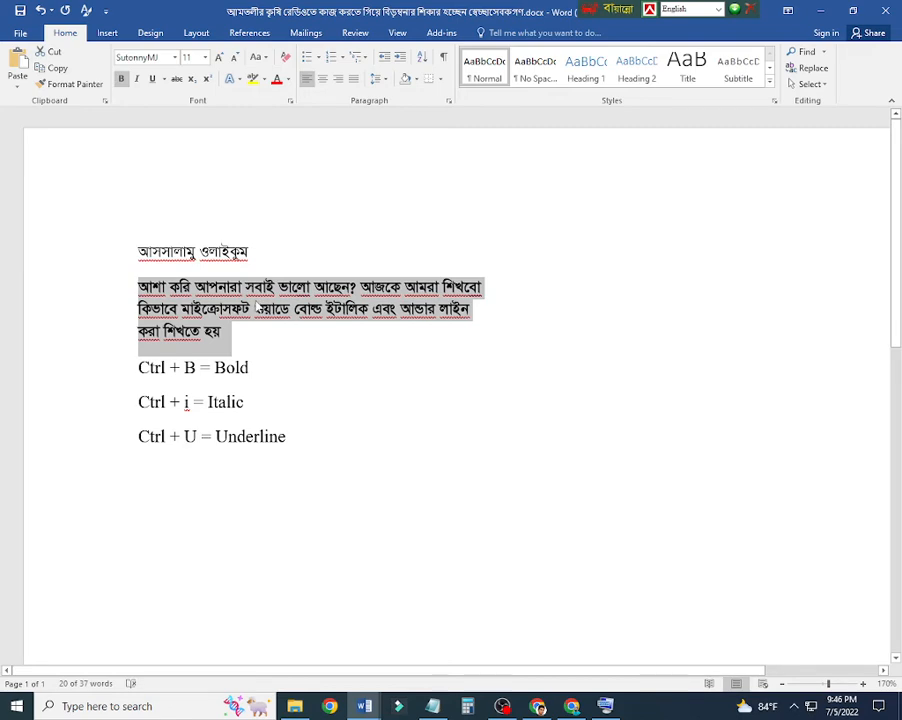
key("ctrl+b")
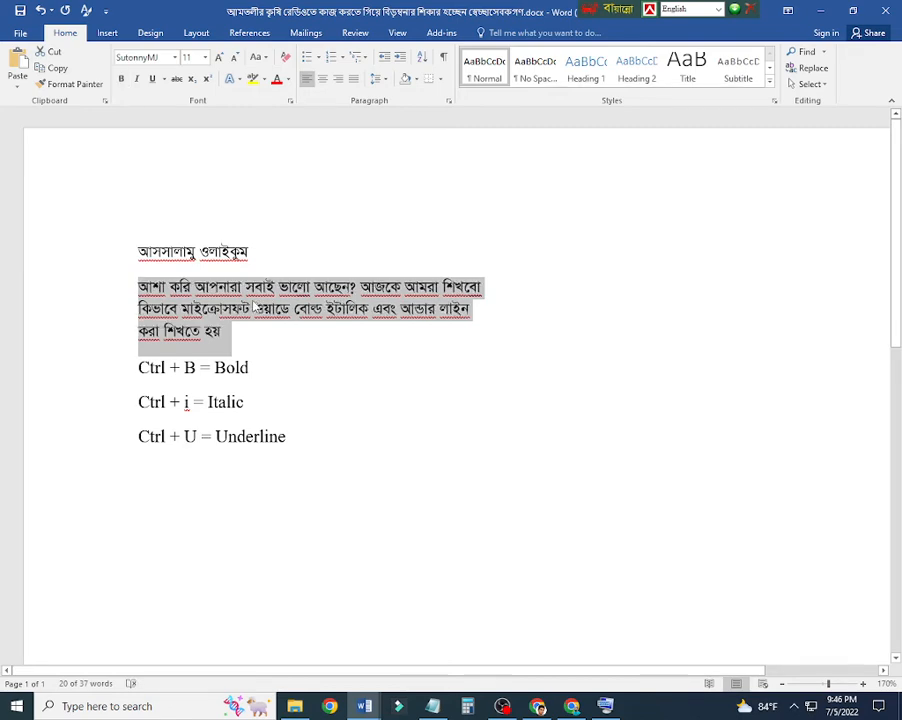
key("ctrl+b")
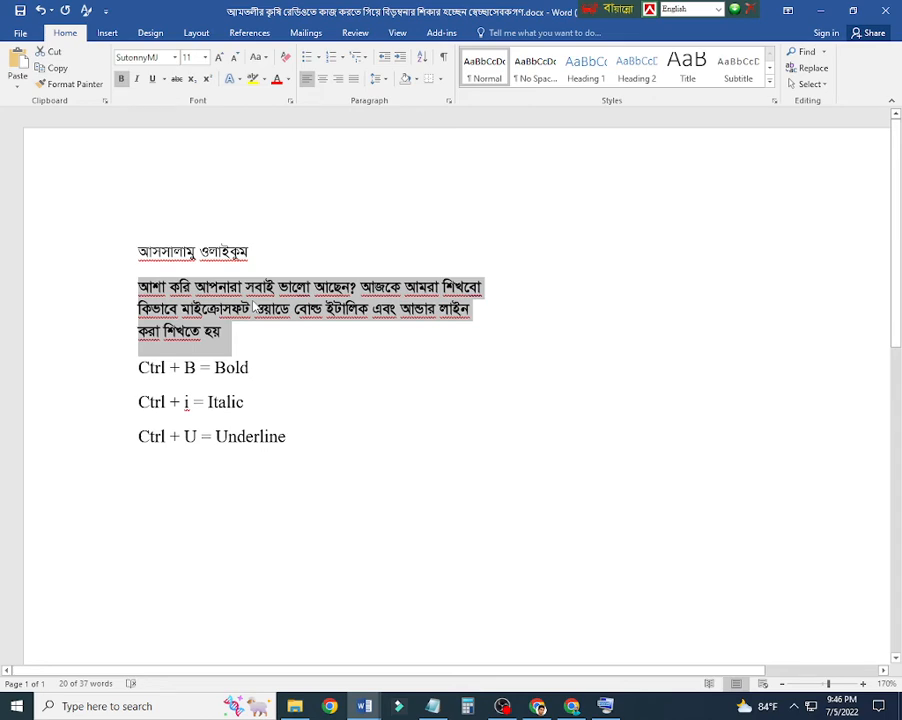
key("ctrl+b")
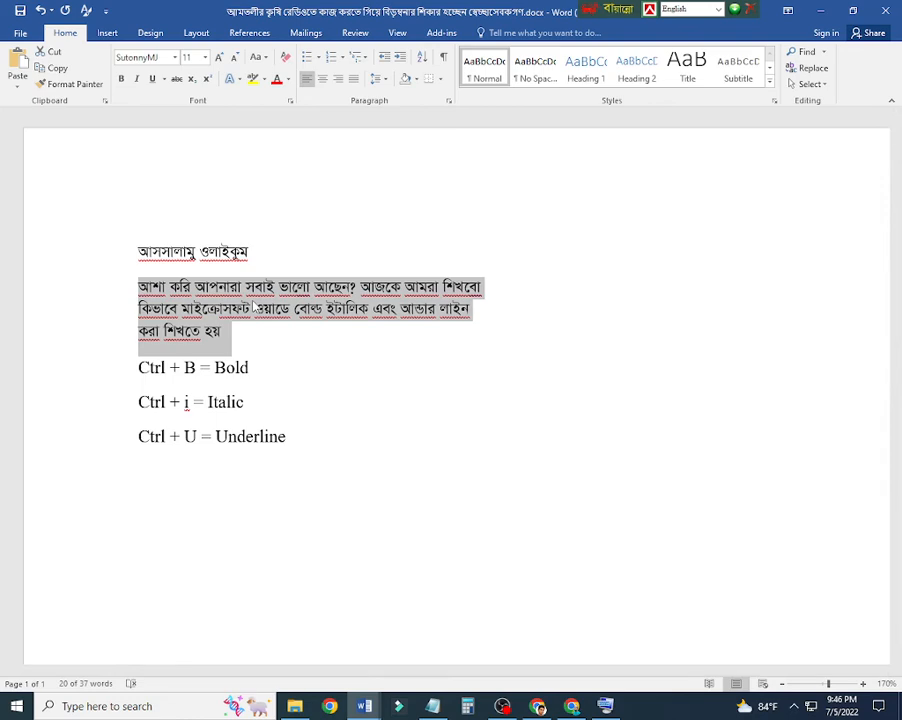
Step: Turn italic on and off for the second Bangla paragraph, and do the same with underline
key("ctrl+i")
key("ctrl+i")
key("ctrl+u")
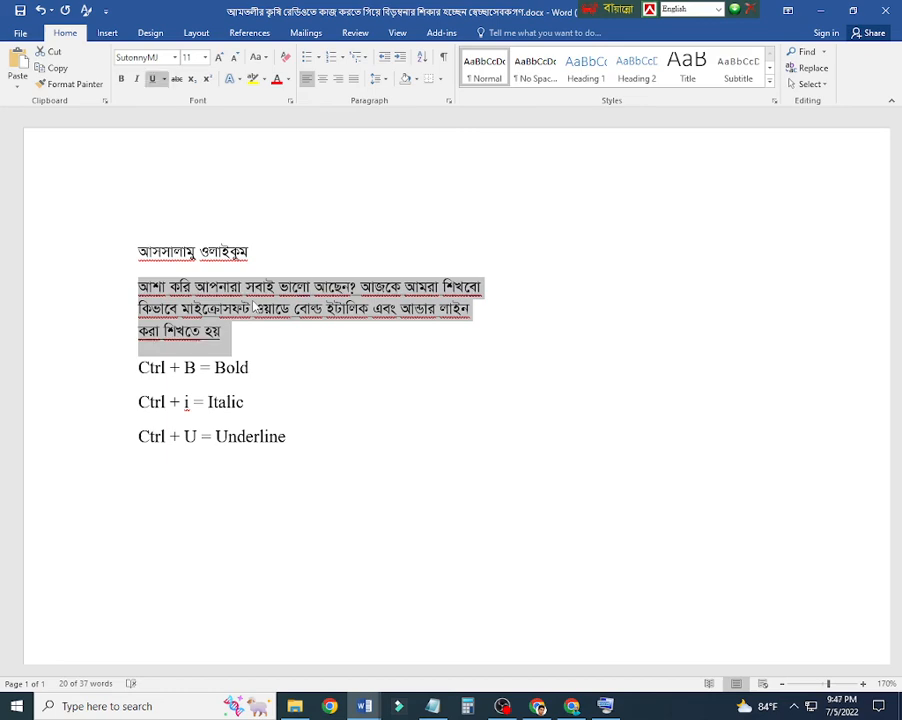
key("ctrl+u")
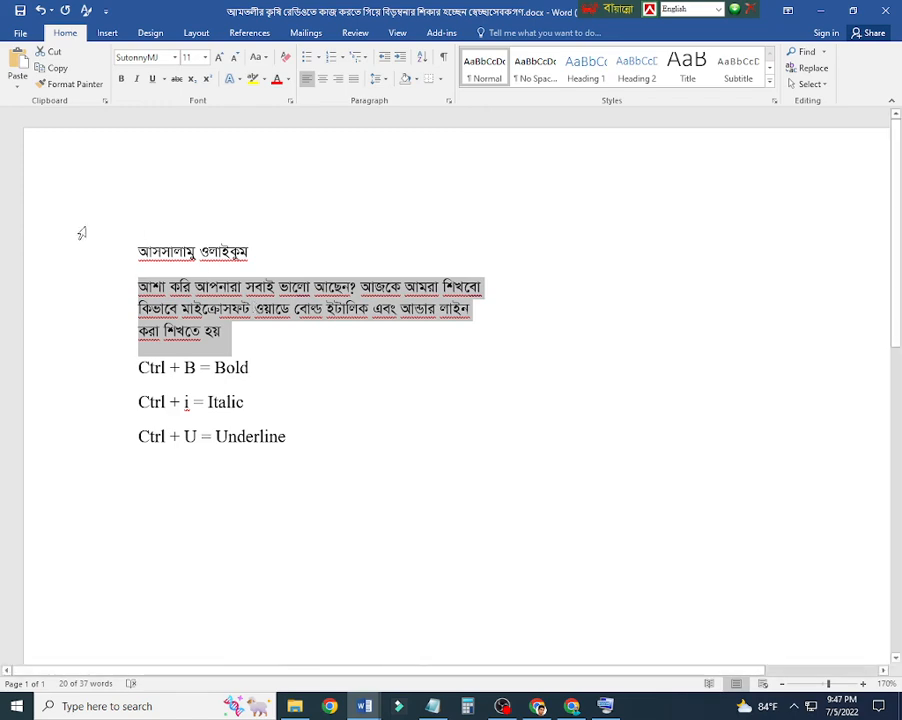
mouse_move(130, 246)
left_mouse_down()
mouse_move(268, 406)
mouse_move(342, 459)
mouse_move(324, 463)
mouse_move(121, 244)
left_mouse_up()
left_click(326, 463)
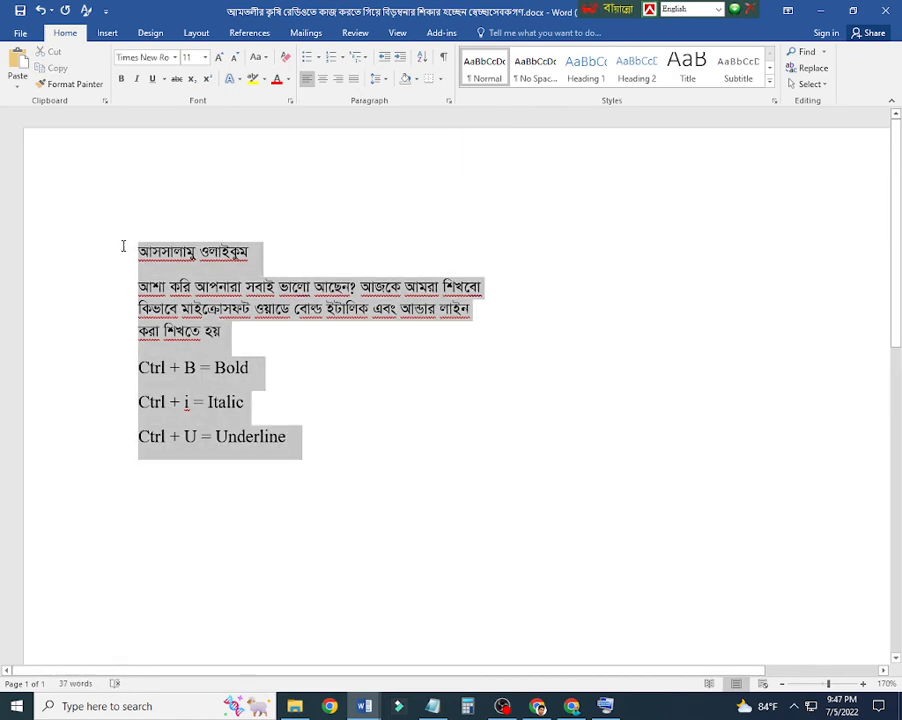
left_click(491, 566)
left_click(452, 519)
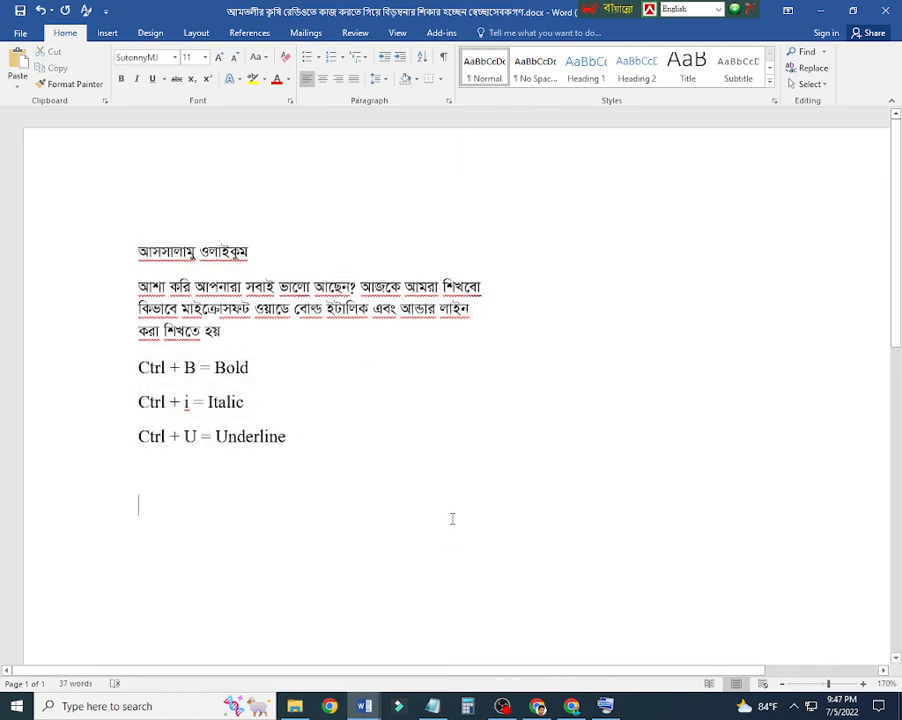
left_click(304, 436)
left_click_drag(311, 439, 125, 247)
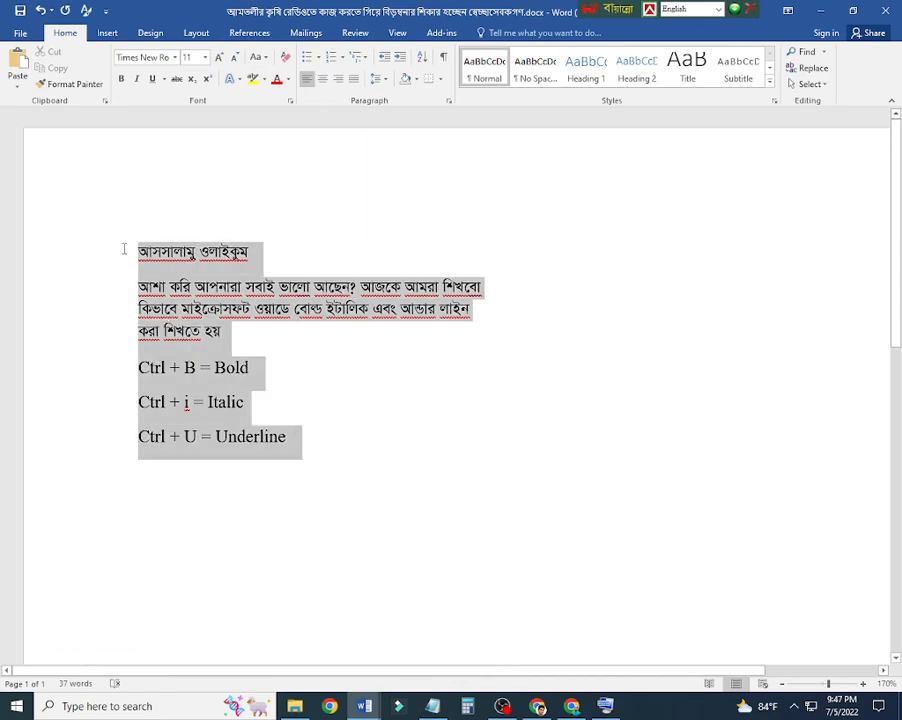
left_click(350, 420)
left_click(502, 706)
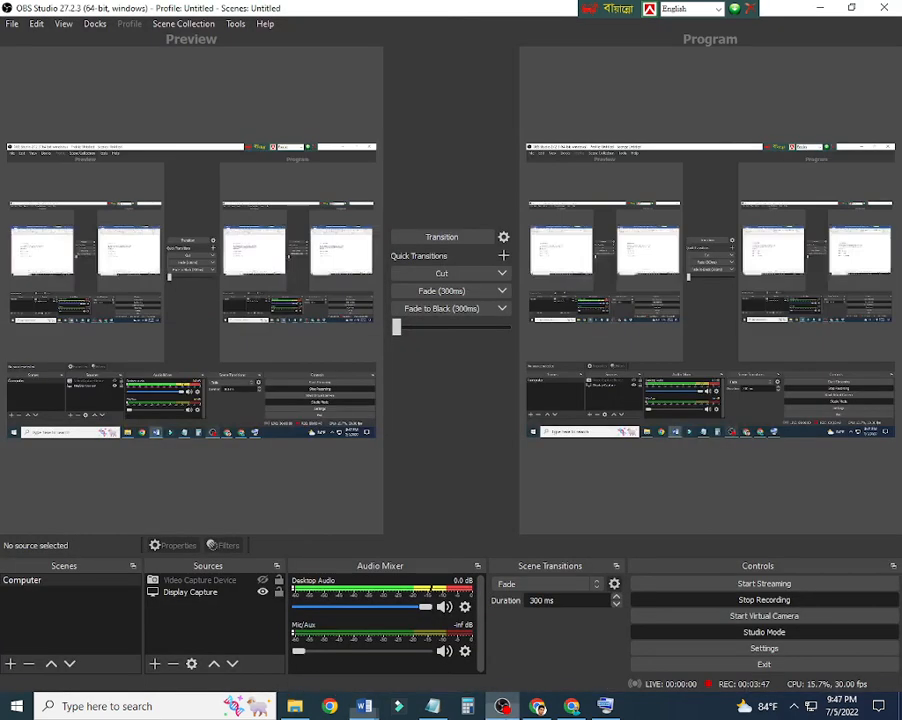